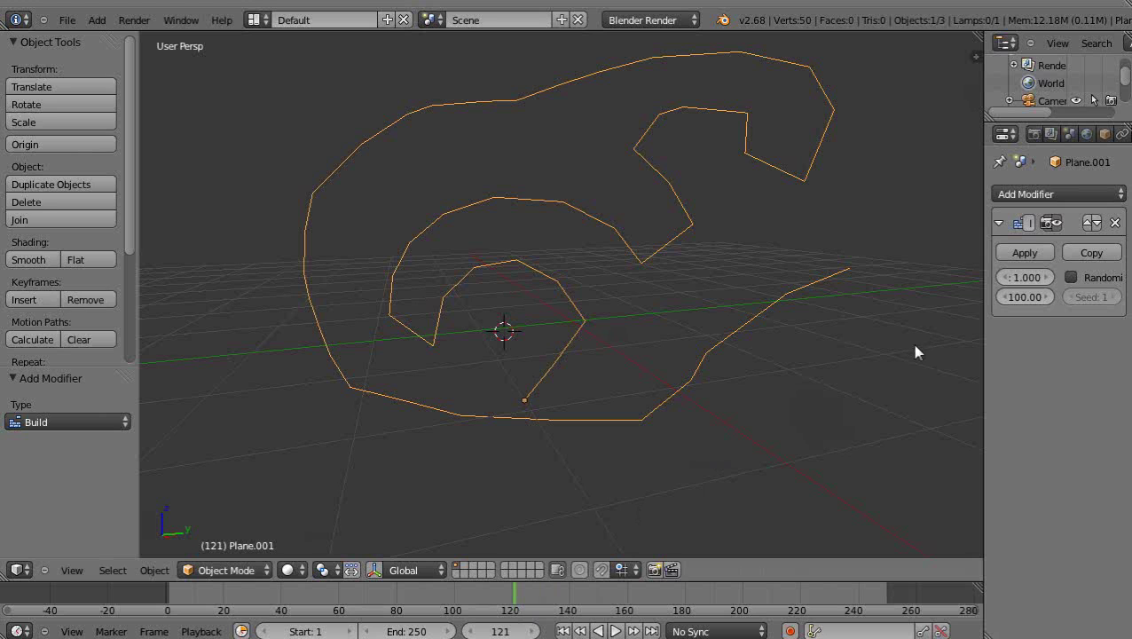
Play the animation of the curved line object, and delete that object from the scene.
{"action": "left_click", "coordinate": [915, 347]}
{"action": "key", "text": "shift+alt+a"}
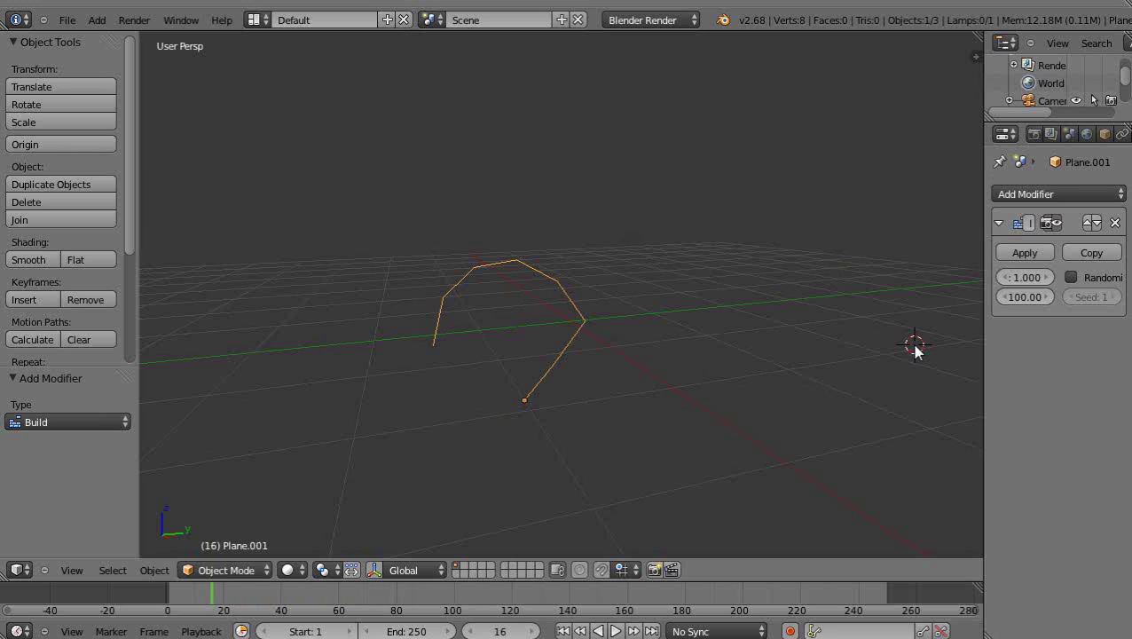
{"action": "key", "text": "x"}
{"action": "left_click", "coordinate": [554, 389]}
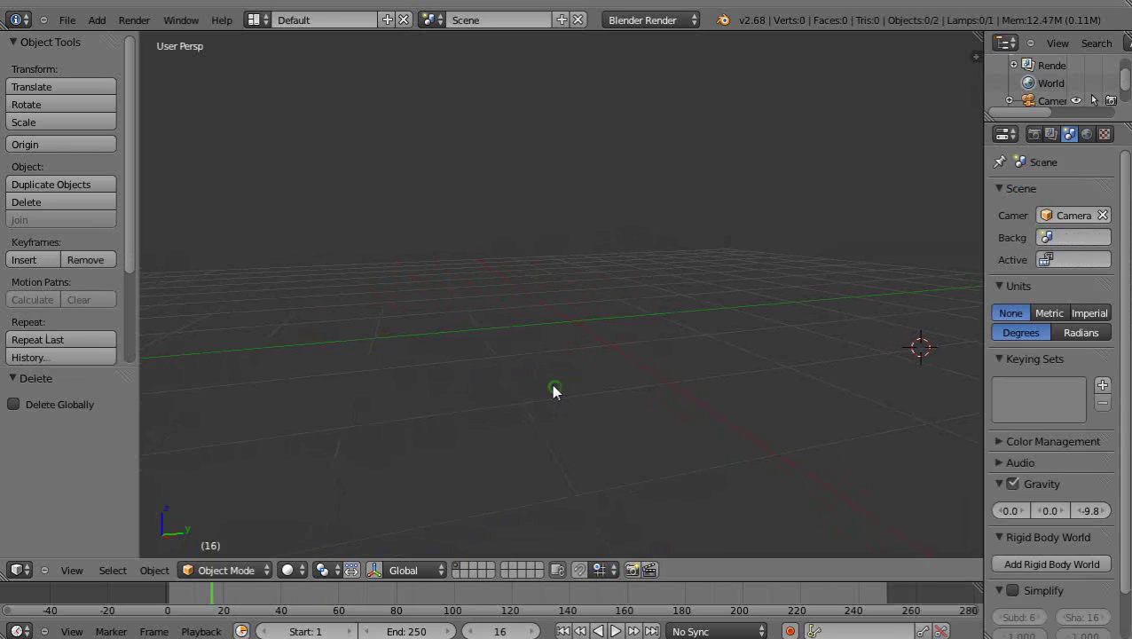
Snap the 3D cursor to the center of the scene.
{"action": "mouse_move", "coordinate": [670, 348]}
{"action": "middle_mouse_down"}
{"action": "mouse_move", "coordinate": [637, 396]}
{"action": "mouse_move", "coordinate": [644, 417]}
{"action": "mouse_move", "coordinate": [679, 345]}
{"action": "mouse_move", "coordinate": [725, 378]}
{"action": "mouse_move", "coordinate": [843, 383]}
{"action": "mouse_move", "coordinate": [614, 394]}
{"action": "mouse_move", "coordinate": [672, 363]}
{"action": "mouse_move", "coordinate": [677, 371]}
{"action": "mouse_move", "coordinate": [630, 389]}
{"action": "middle_mouse_up"}
{"action": "left_click", "coordinate": [679, 342]}
{"action": "left_click", "coordinate": [647, 358]}
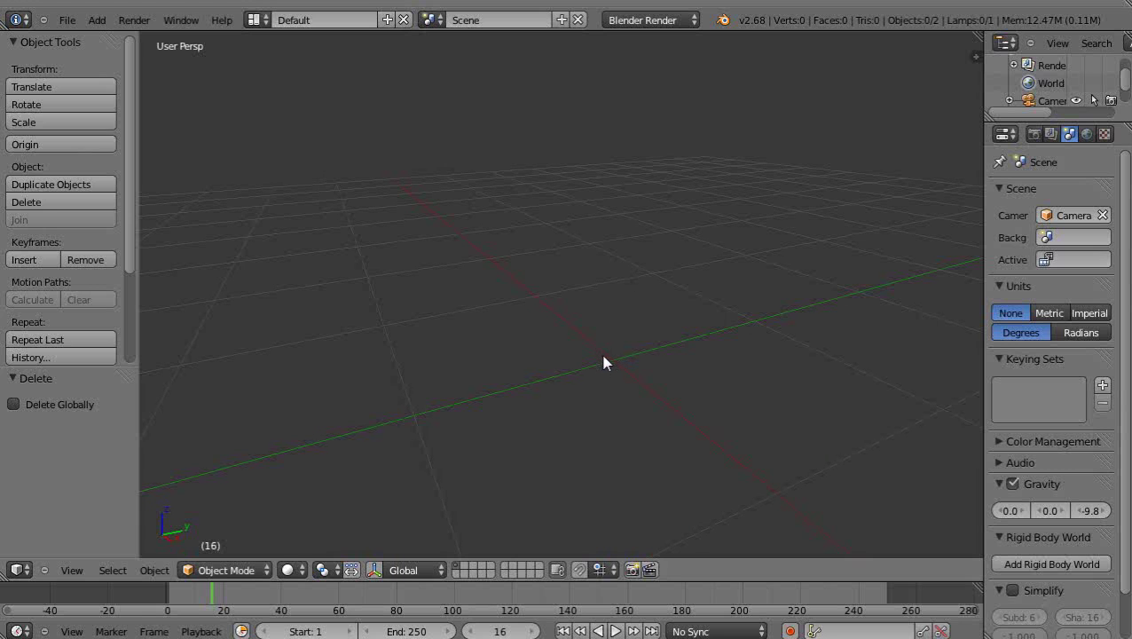
{"action": "key", "text": "shift+s"}
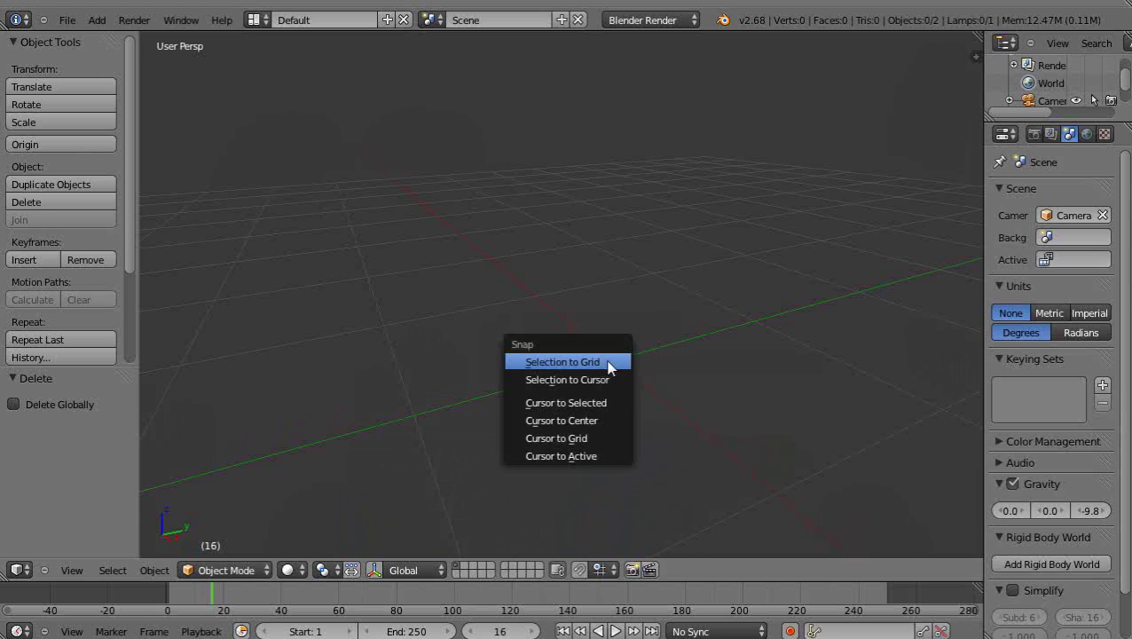
{"action": "left_click", "coordinate": [586, 419]}
Add a plane mesh at the scene center and switch it to Edit Mode.
{"action": "key", "text": "shift+a"}
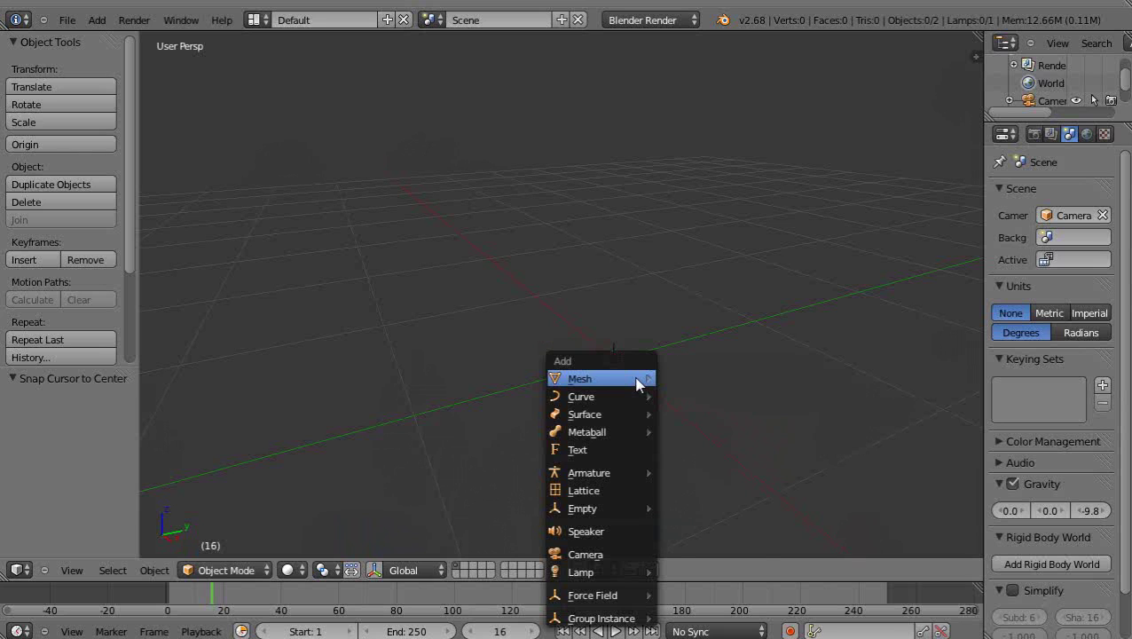
{"action": "mouse_move", "coordinate": [640, 378]}
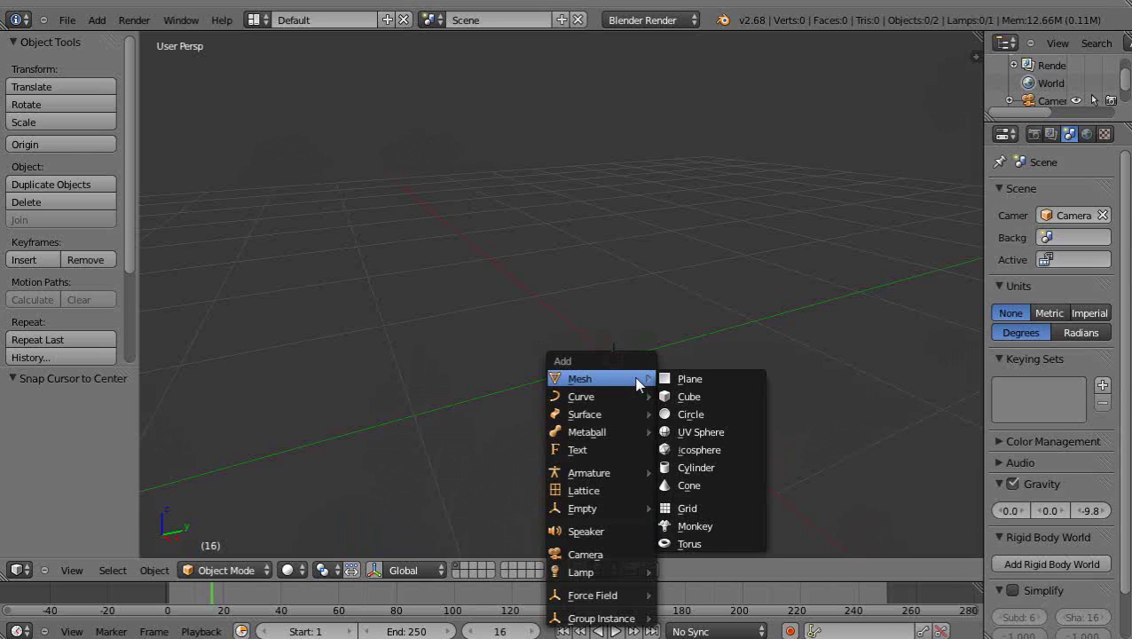
{"action": "left_click", "coordinate": [688, 379]}
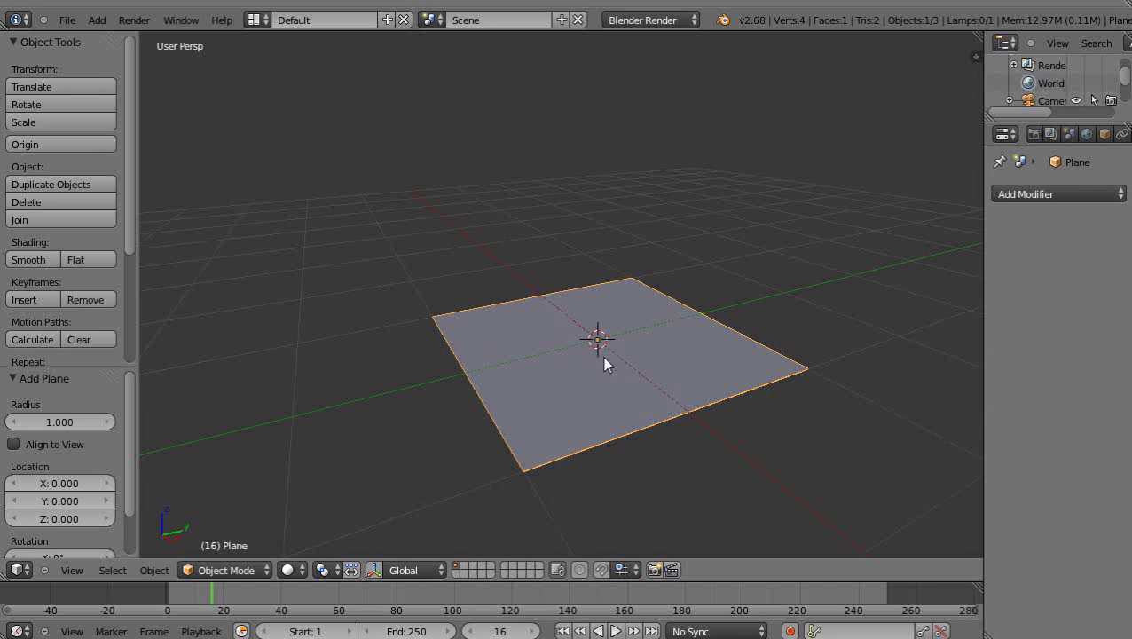
{"action": "key", "text": "w"}
{"action": "key", "text": "Tab"}
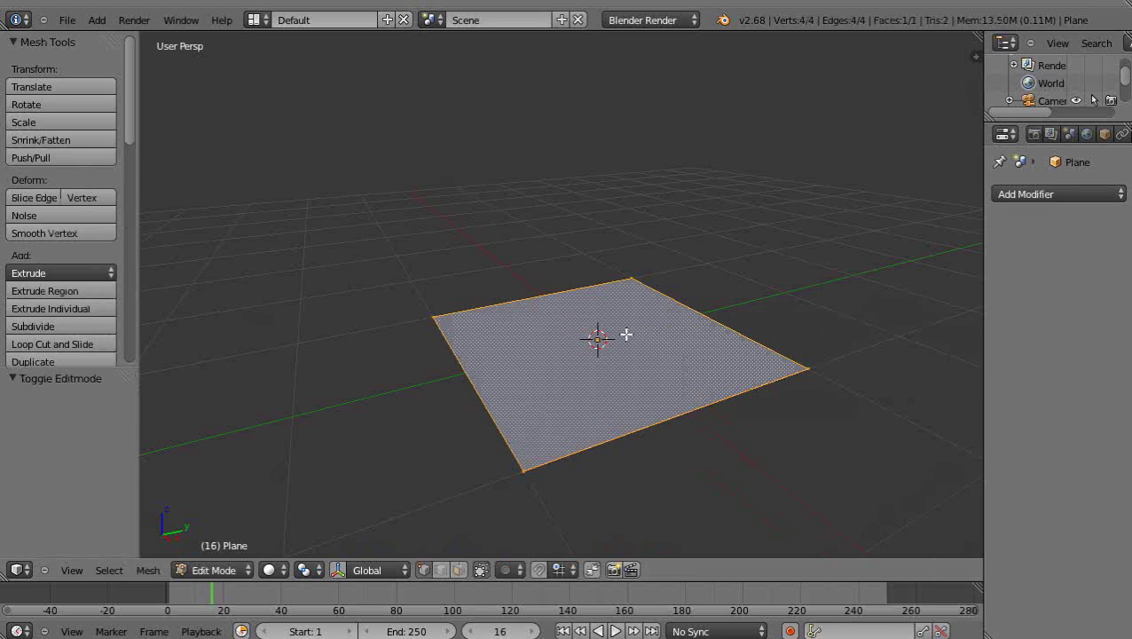
Subdivide the whole plane with one cut and undo the subdivision.
{"action": "key", "text": "w"}
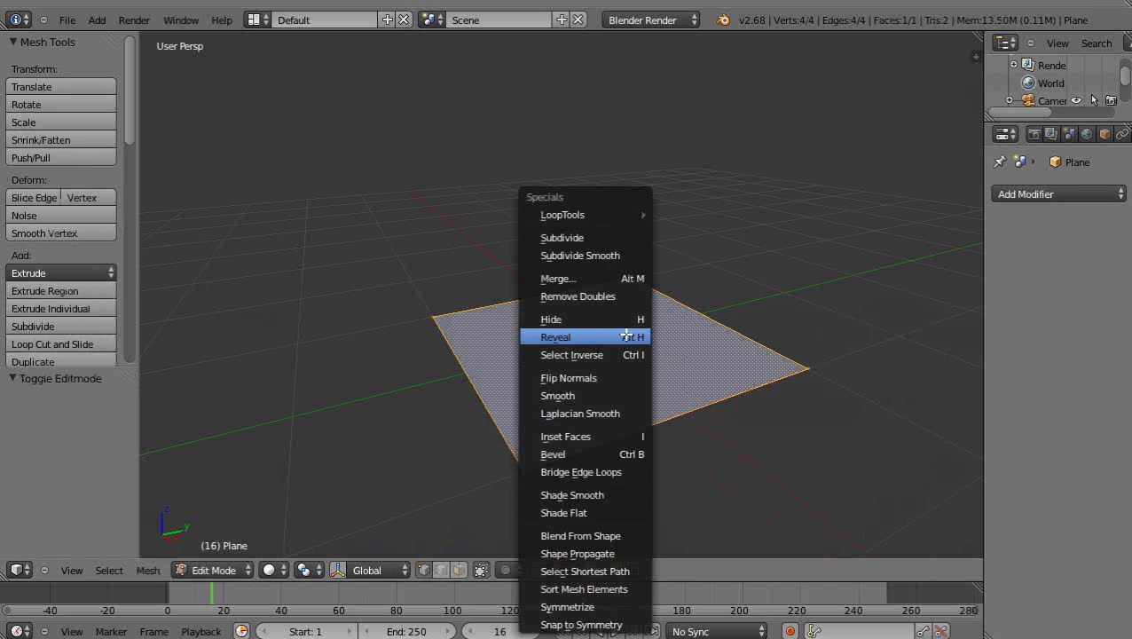
{"action": "left_click", "coordinate": [581, 235]}
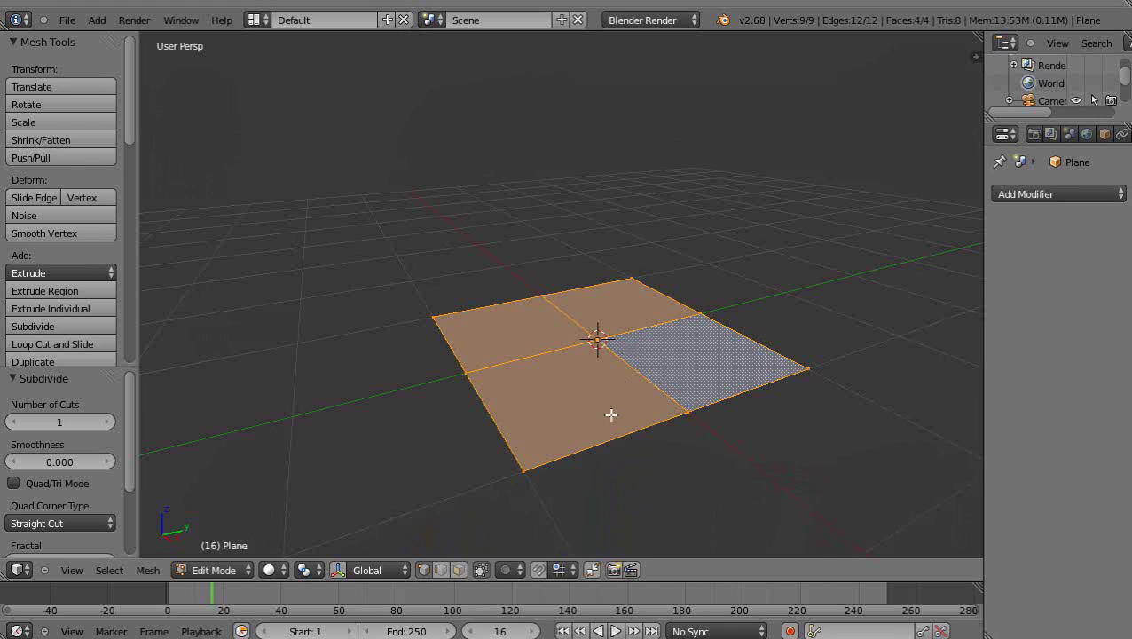
{"action": "key", "text": "ctrl+z"}
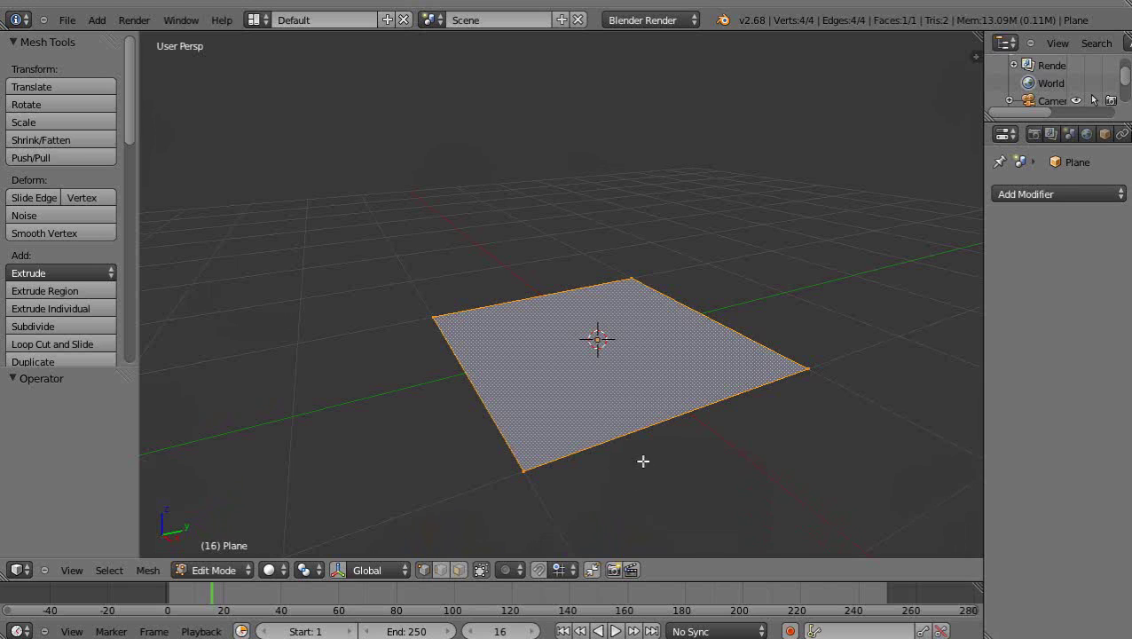
Separate the plane's front edge into its own object using edge selection, and return to Object Mode.
{"action": "left_click", "coordinate": [442, 568]}
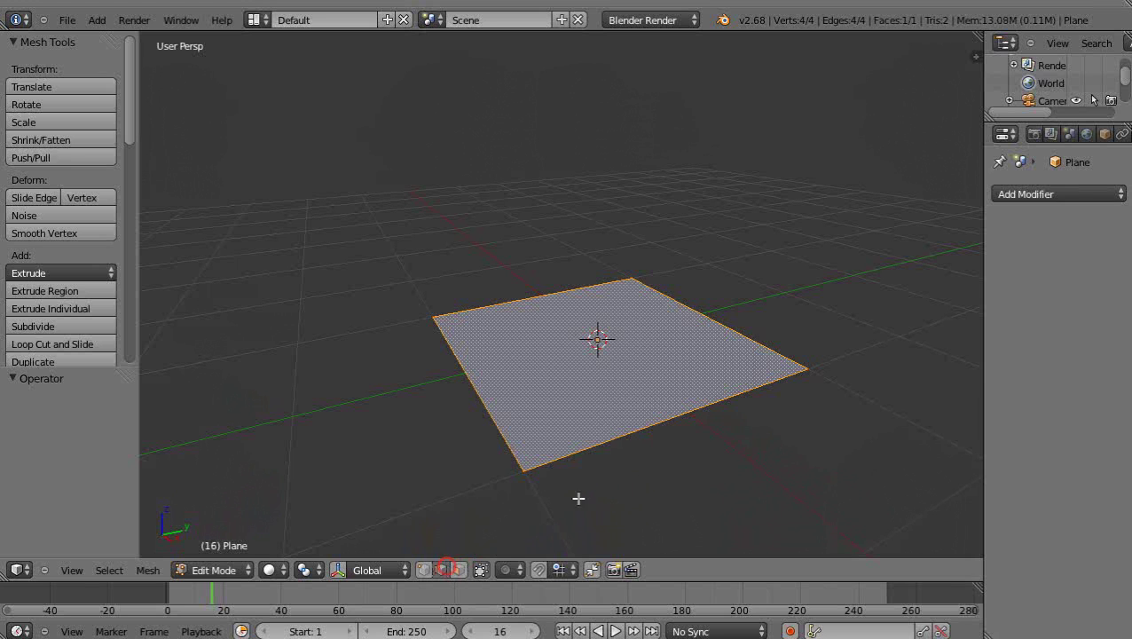
{"action": "right_click", "coordinate": [623, 434]}
{"action": "key", "text": "p"}
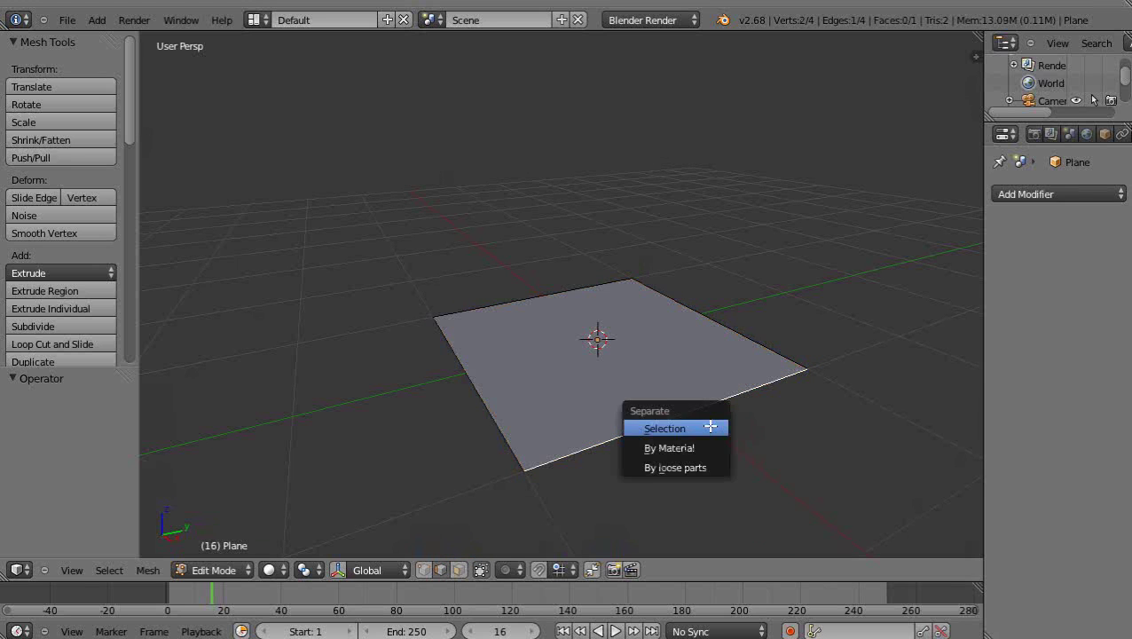
{"action": "left_click", "coordinate": [711, 427]}
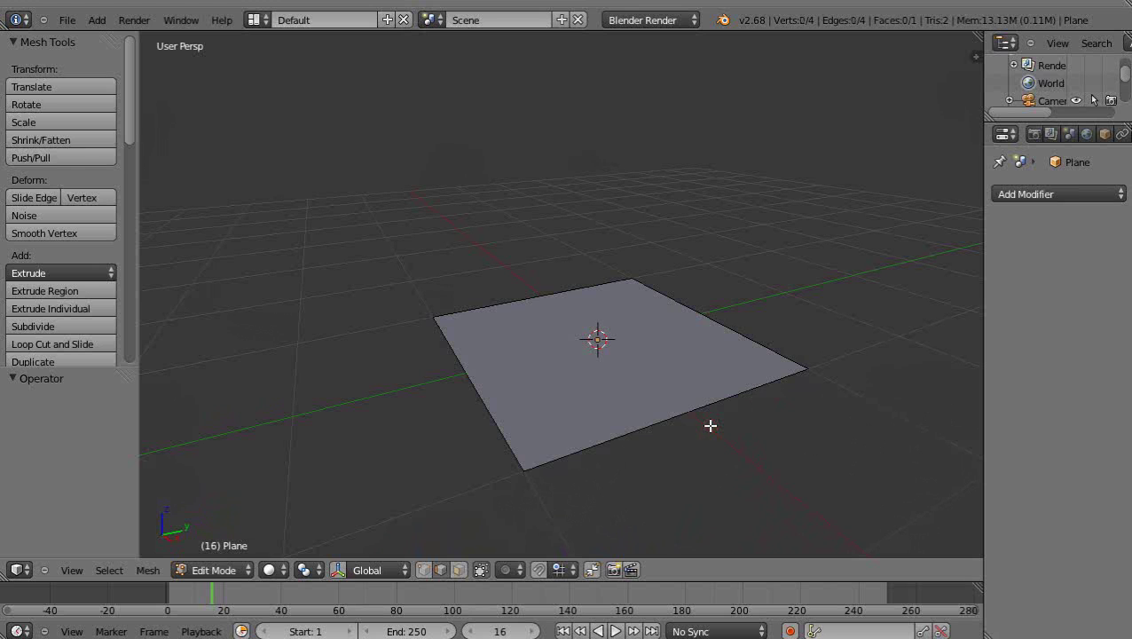
{"action": "key", "text": "Tab"}
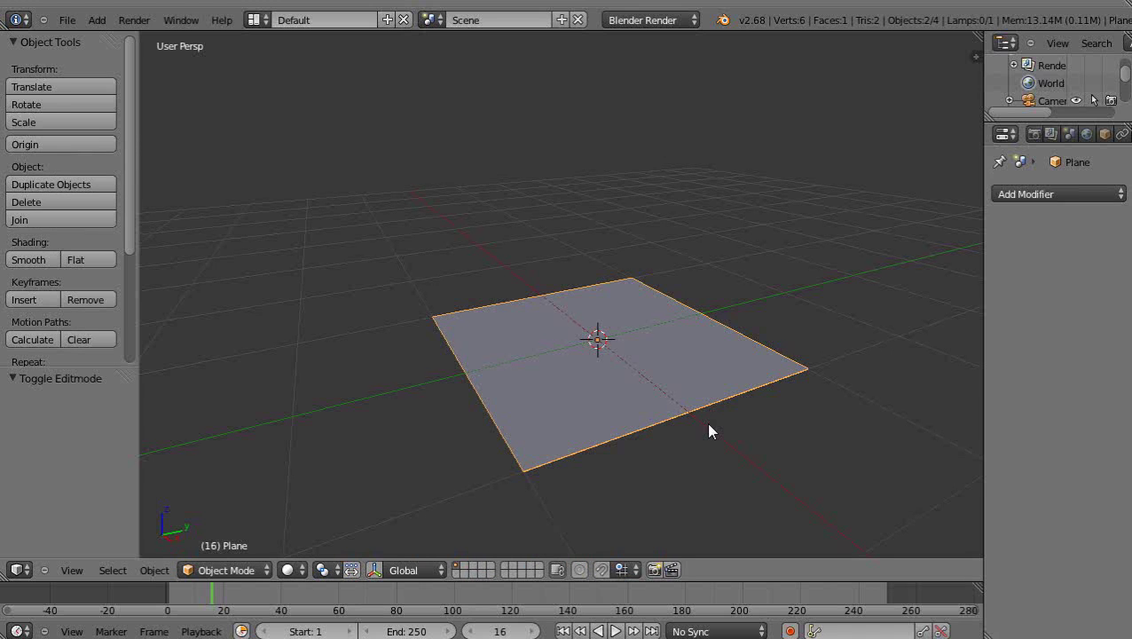
Enable the transform manipulator and move the separated edge object about 0.31 along X, away from the plane.
{"action": "right_click", "coordinate": [690, 411]}
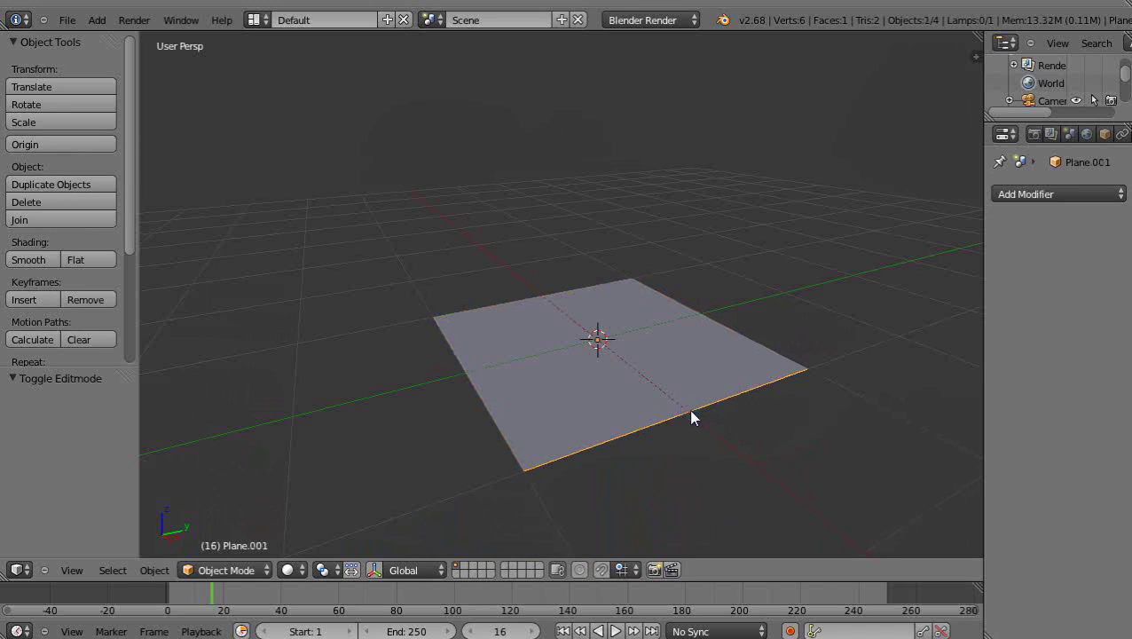
{"action": "left_click", "coordinate": [373, 570]}
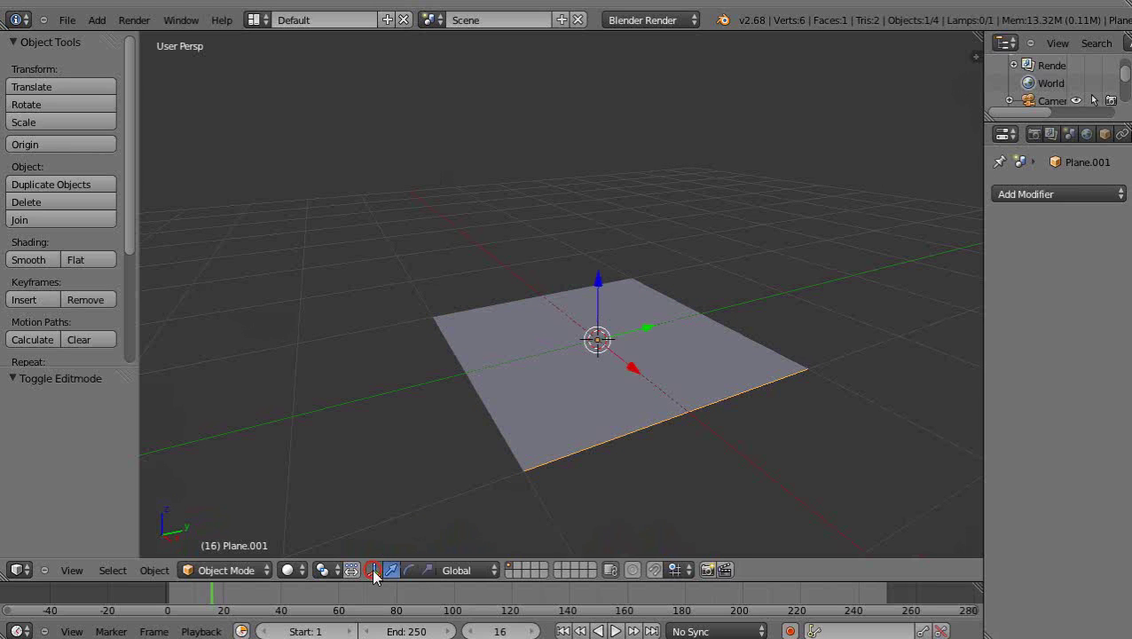
{"action": "left_click_drag", "start_coordinate": [631, 368], "coordinate": [646, 399]}
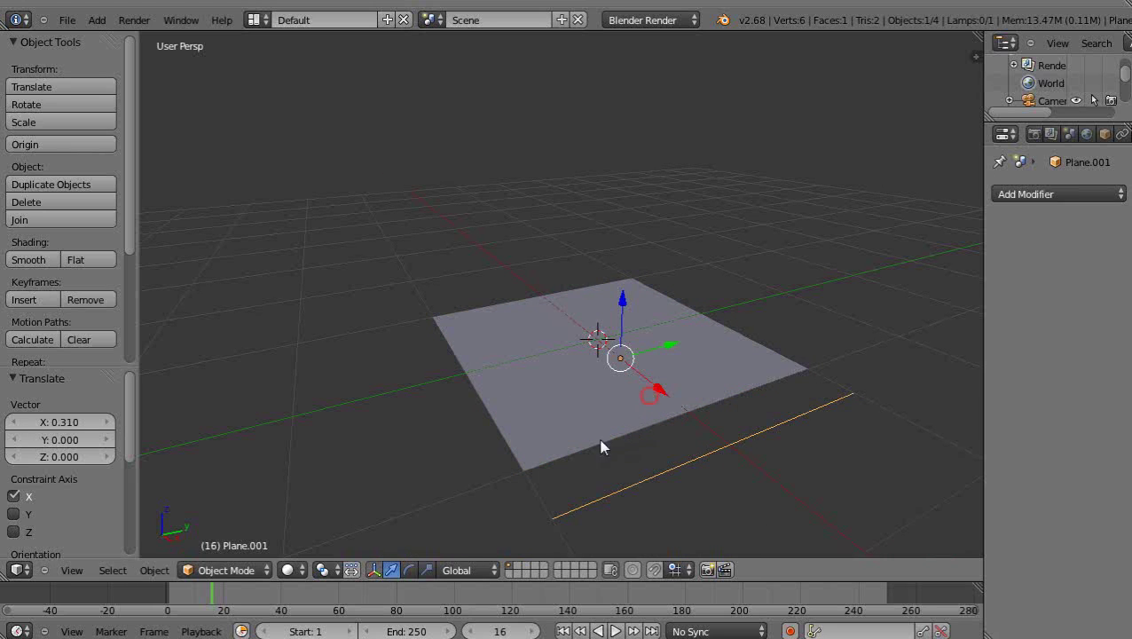
Set the edge object's origin to its geometry and move the object about 0.057 further along X.
{"action": "left_click", "coordinate": [151, 571]}
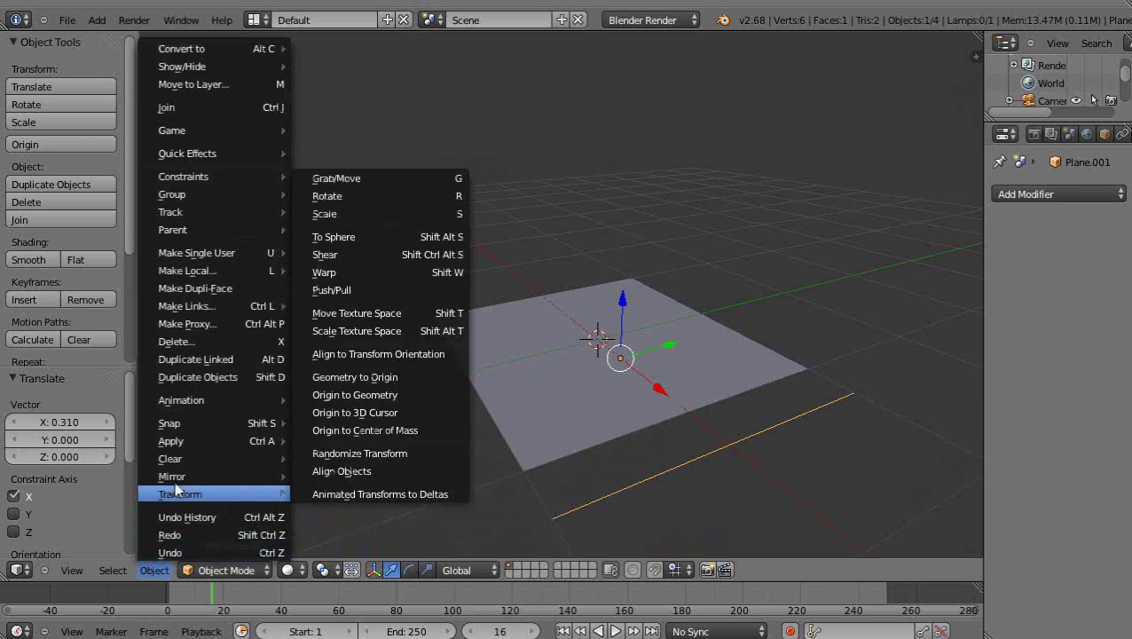
{"action": "mouse_move", "coordinate": [187, 493]}
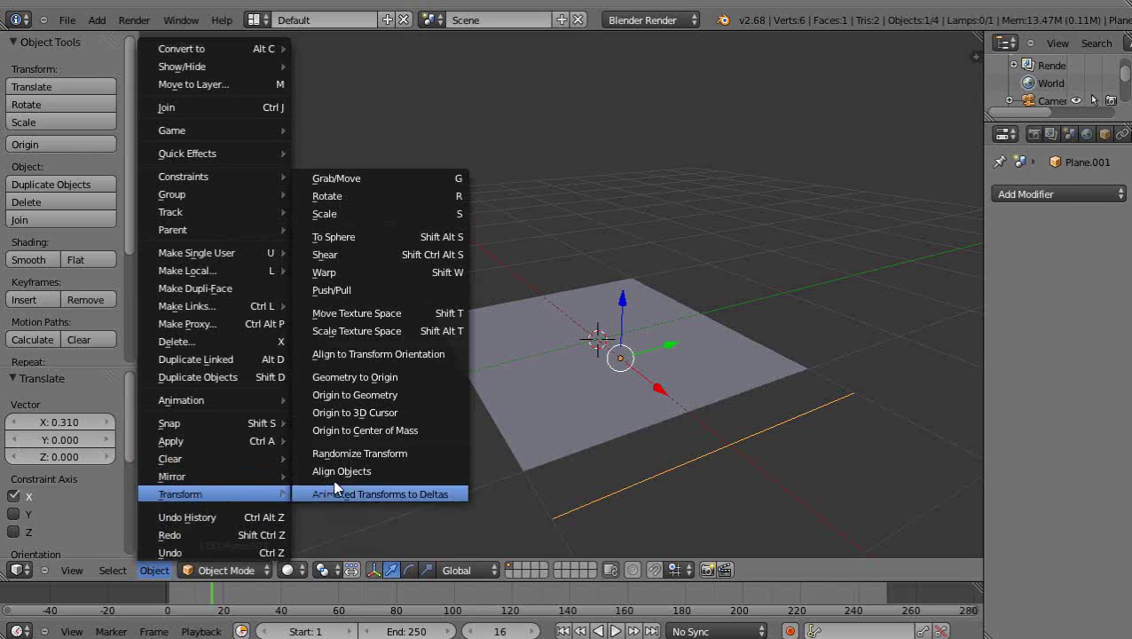
{"action": "left_click", "coordinate": [360, 390]}
{"action": "mouse_move", "coordinate": [787, 493]}
{"action": "left_mouse_down"}
{"action": "mouse_move", "coordinate": [813, 495]}
{"action": "mouse_move", "coordinate": [792, 494]}
{"action": "left_mouse_up"}
Delete the original plane and move the remaining edge object about -0.78 along X.
{"action": "right_click", "coordinate": [657, 369]}
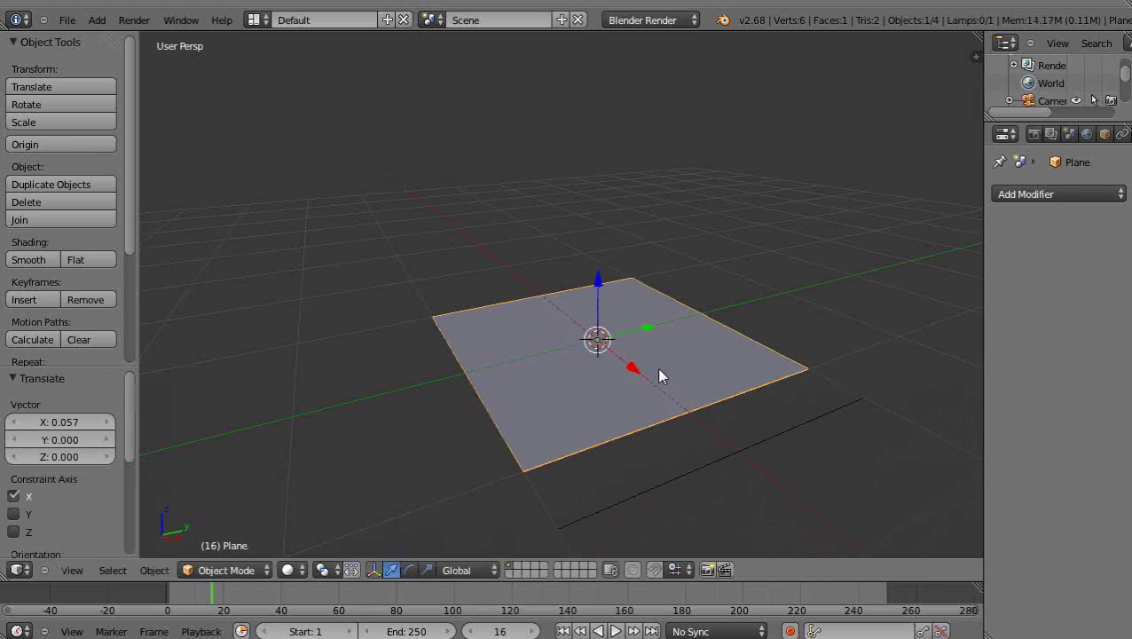
{"action": "key", "text": "x"}
{"action": "left_click", "coordinate": [661, 373]}
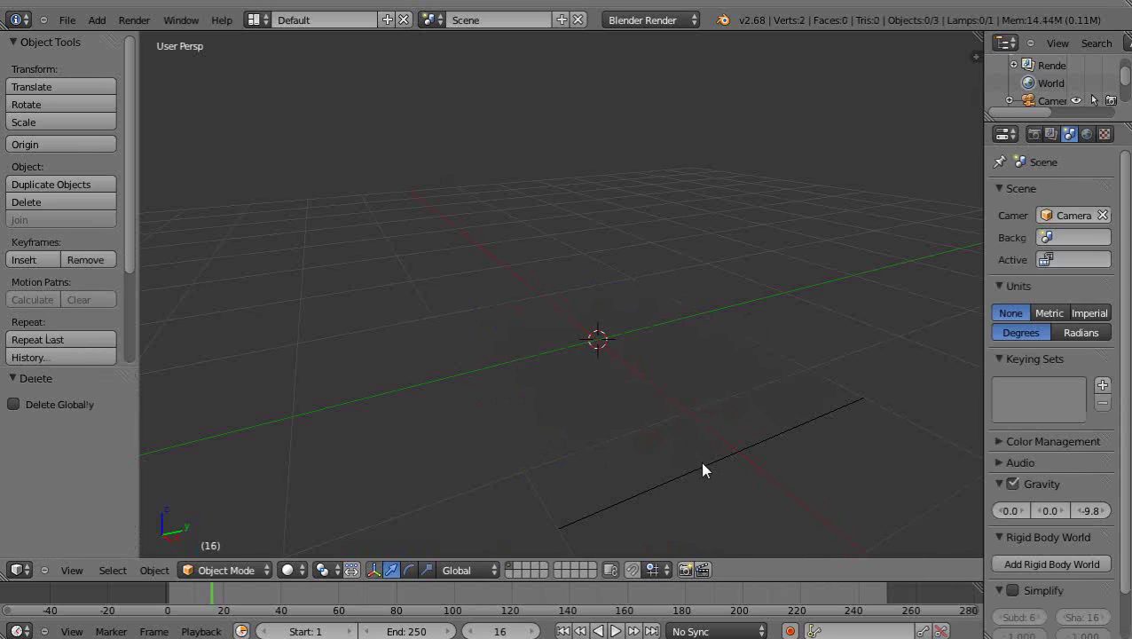
{"action": "right_click", "coordinate": [702, 467]}
{"action": "left_click_drag", "start_coordinate": [796, 501], "coordinate": [695, 427]}
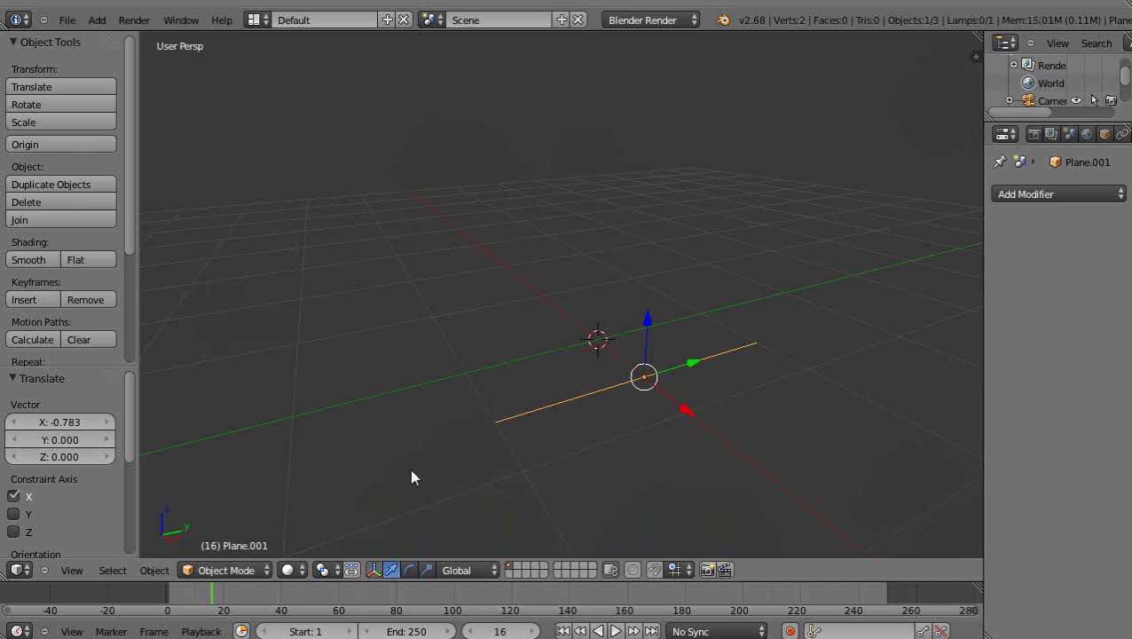
In Edit Mode with vertex selection, subdivide the whole line twice with one cut each time.
{"action": "key", "text": "Tab"}
{"action": "left_click", "coordinate": [477, 570]}
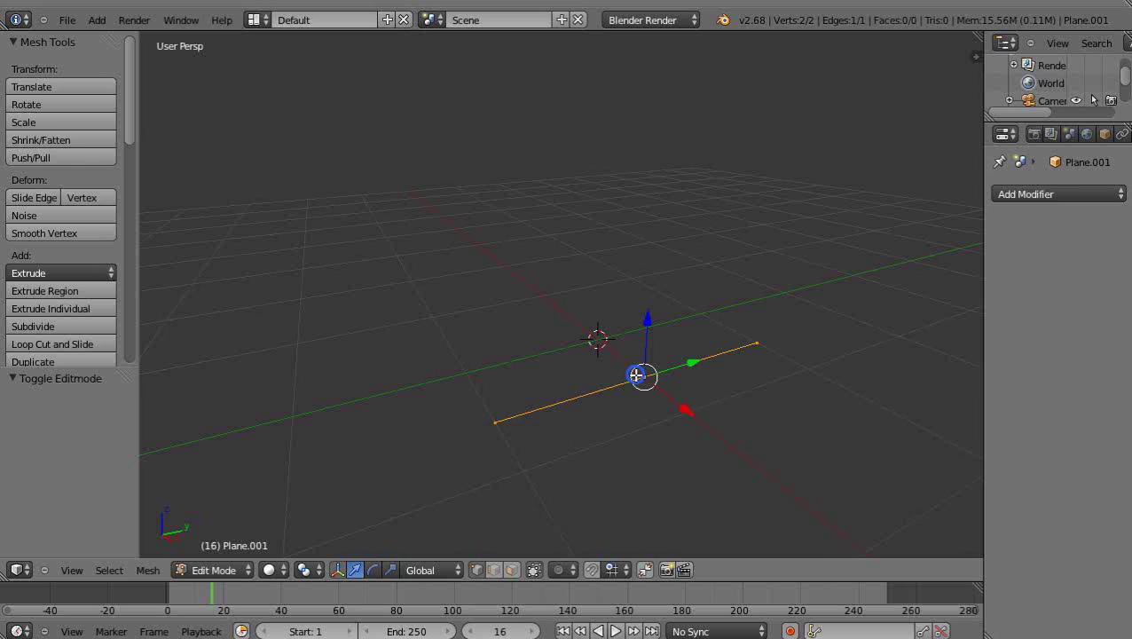
{"action": "right_click", "coordinate": [754, 344]}
{"action": "right_click", "coordinate": [496, 422]}
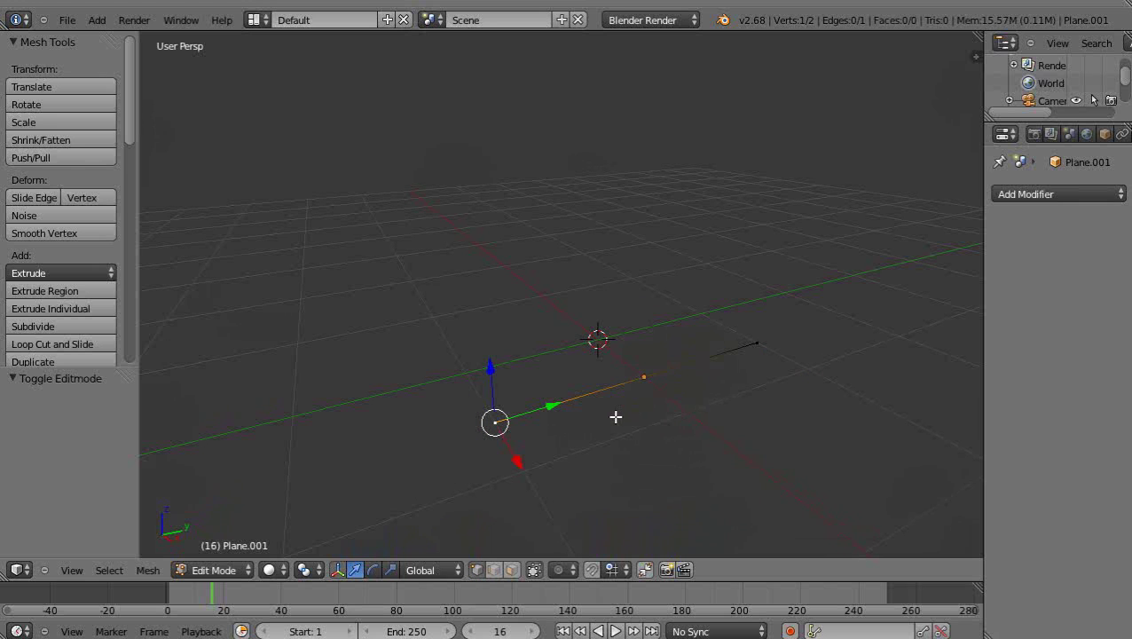
{"action": "key", "text": "a"}
{"action": "key", "text": "a"}
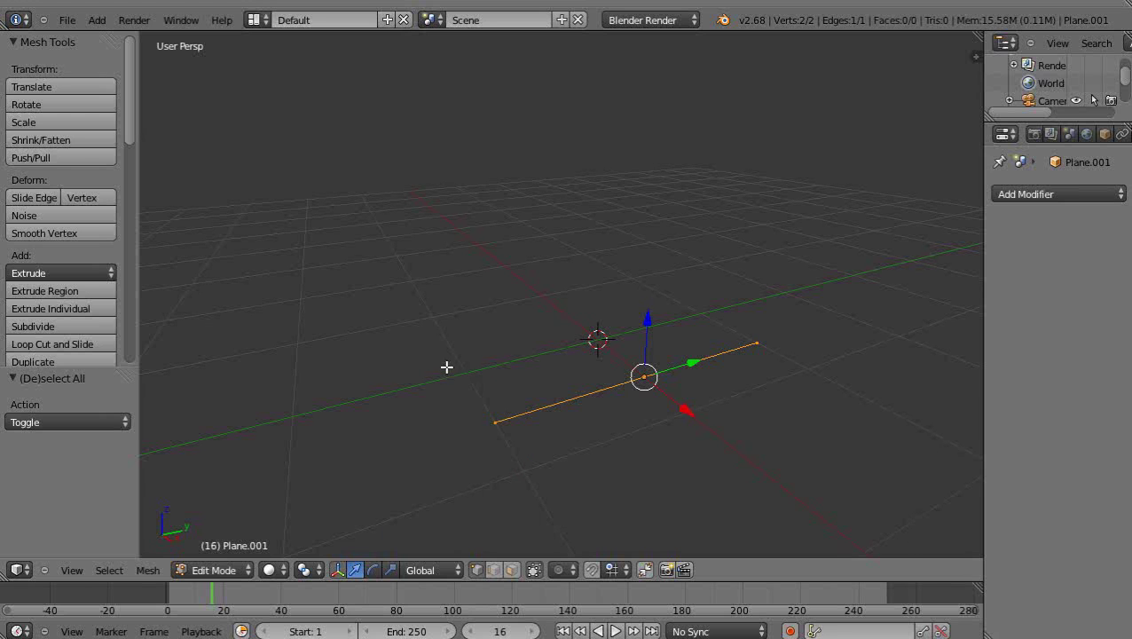
{"action": "key", "text": "w"}
{"action": "left_click", "coordinate": [386, 239]}
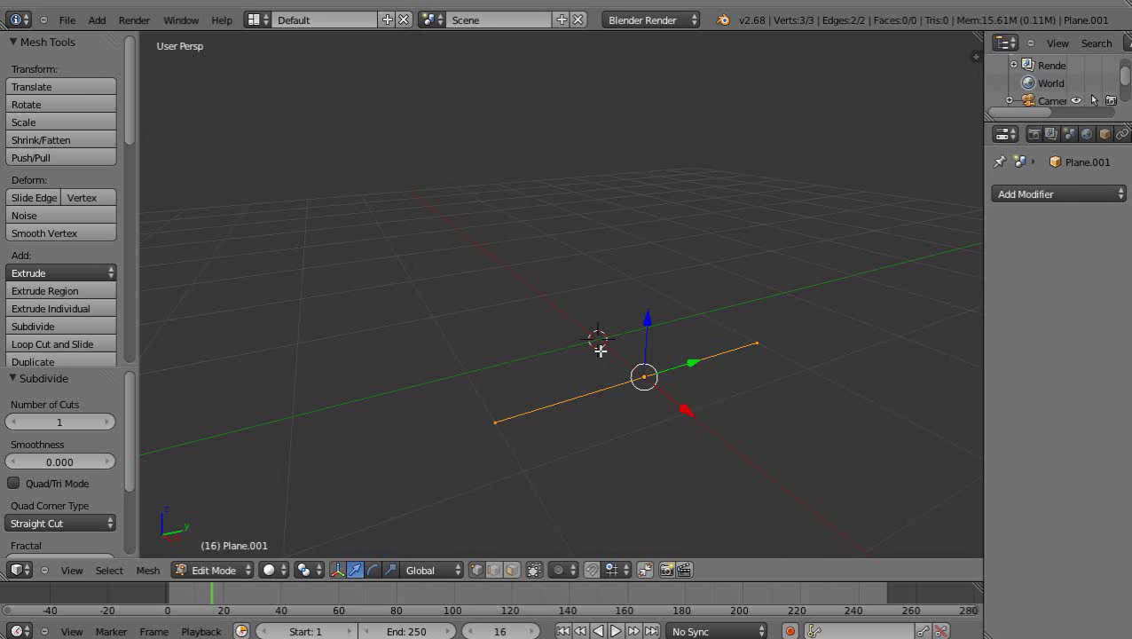
{"action": "scroll", "coordinate": [649, 430], "scroll_direction": "up", "scroll_amount": 1}
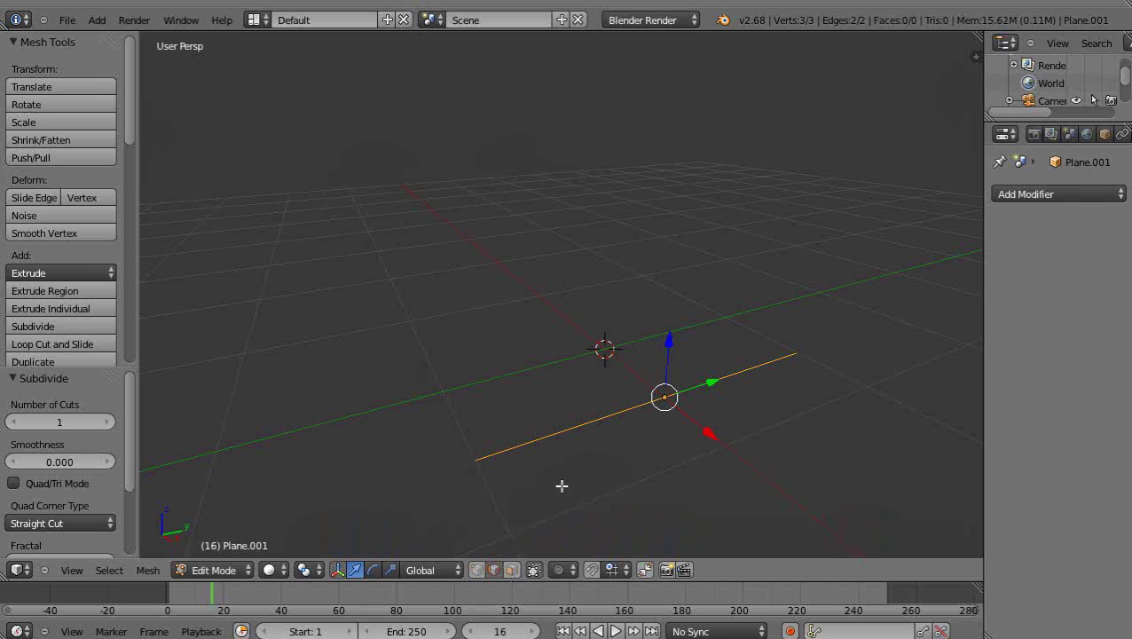
{"action": "key", "text": "w"}
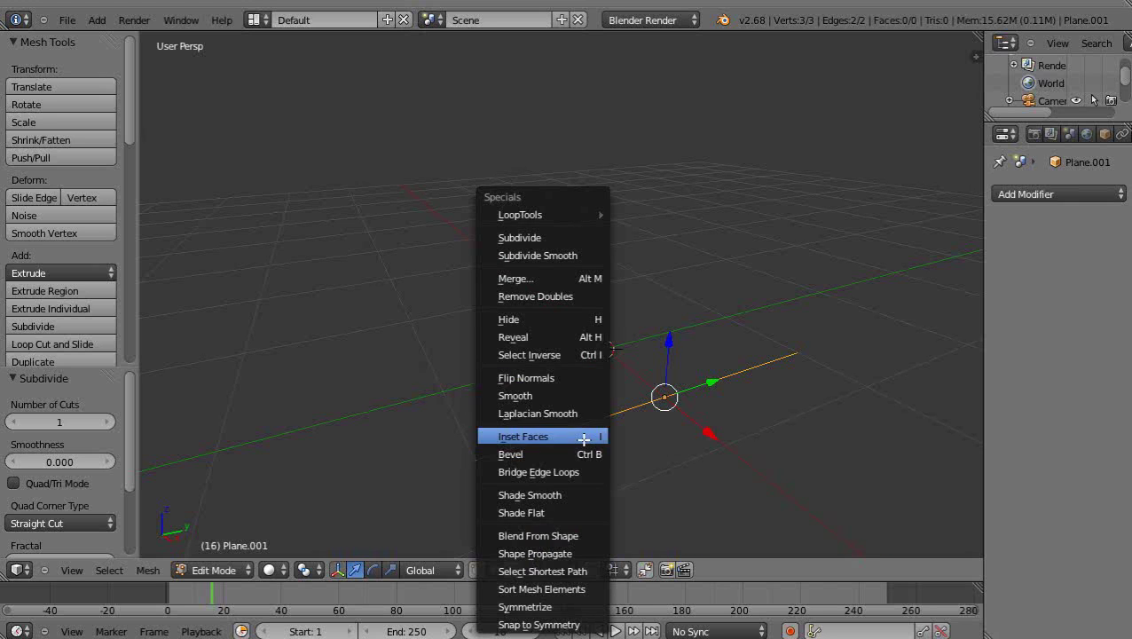
{"action": "left_click", "coordinate": [556, 235]}
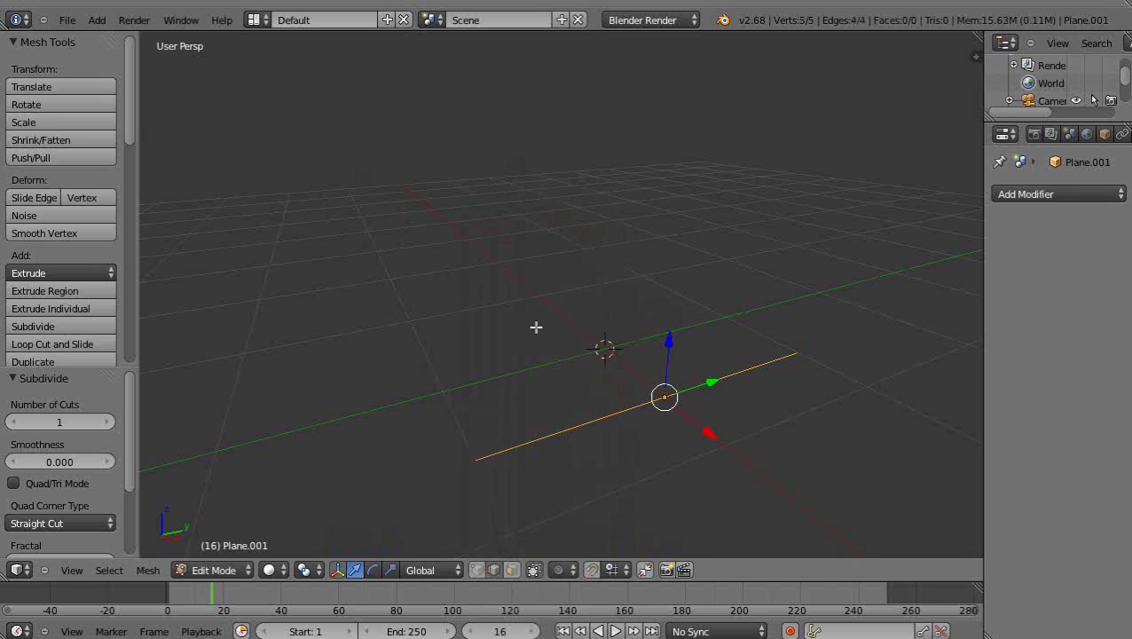
Subdivide the two adjoining segments from the line's near end to its middle with one cut.
{"action": "right_click", "coordinate": [479, 461]}
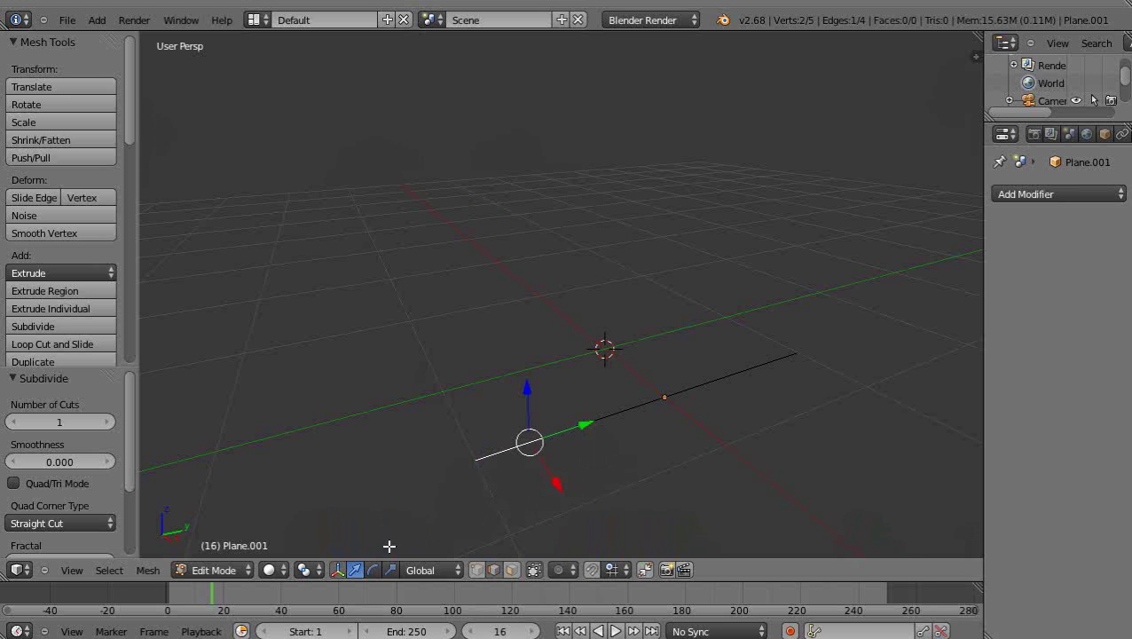
{"action": "right_click", "coordinate": [656, 398], "text": "shift"}
{"action": "key", "text": "w"}
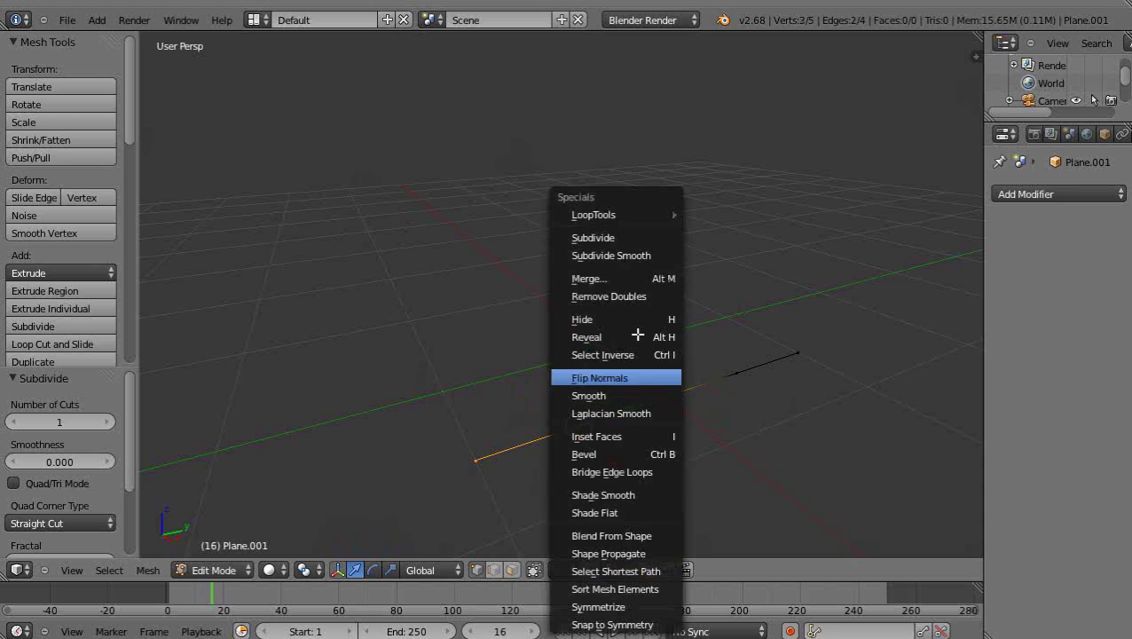
{"action": "left_click", "coordinate": [640, 237]}
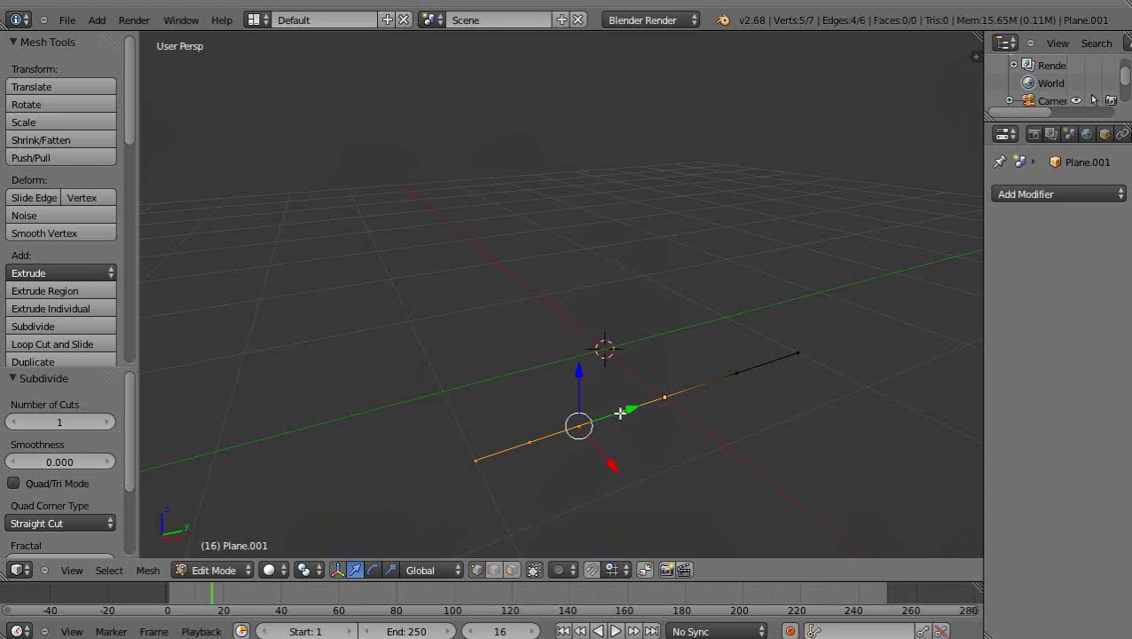
{"action": "scroll", "coordinate": [594, 472], "scroll_direction": "up", "scroll_amount": 1}
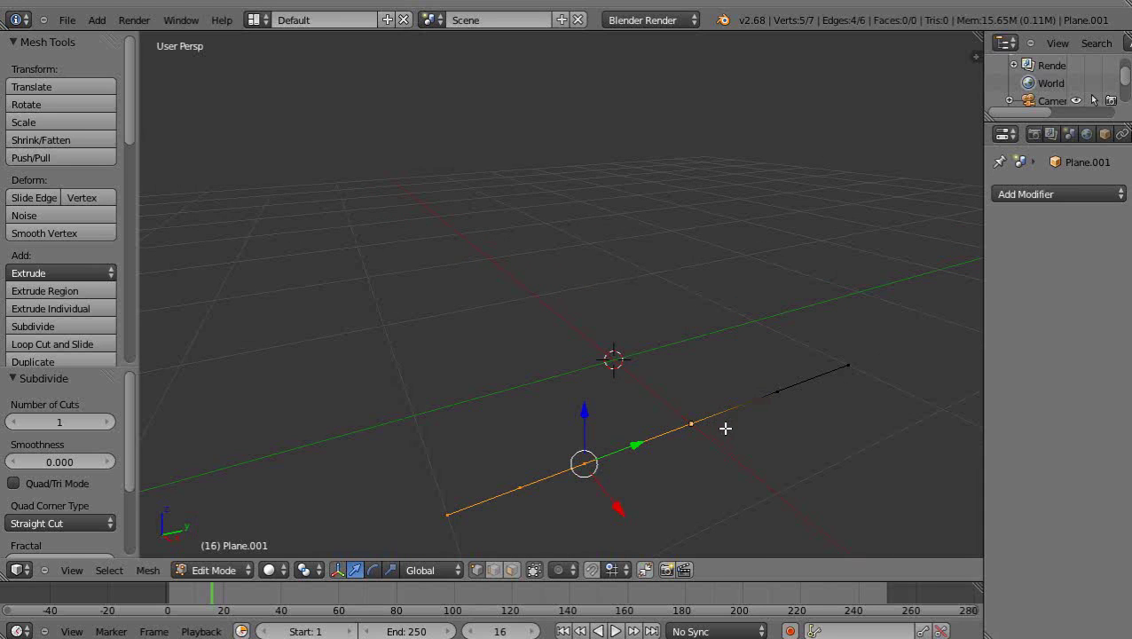
{"action": "middle_click_drag", "start_coordinate": [725, 428], "coordinate": [691, 412]}
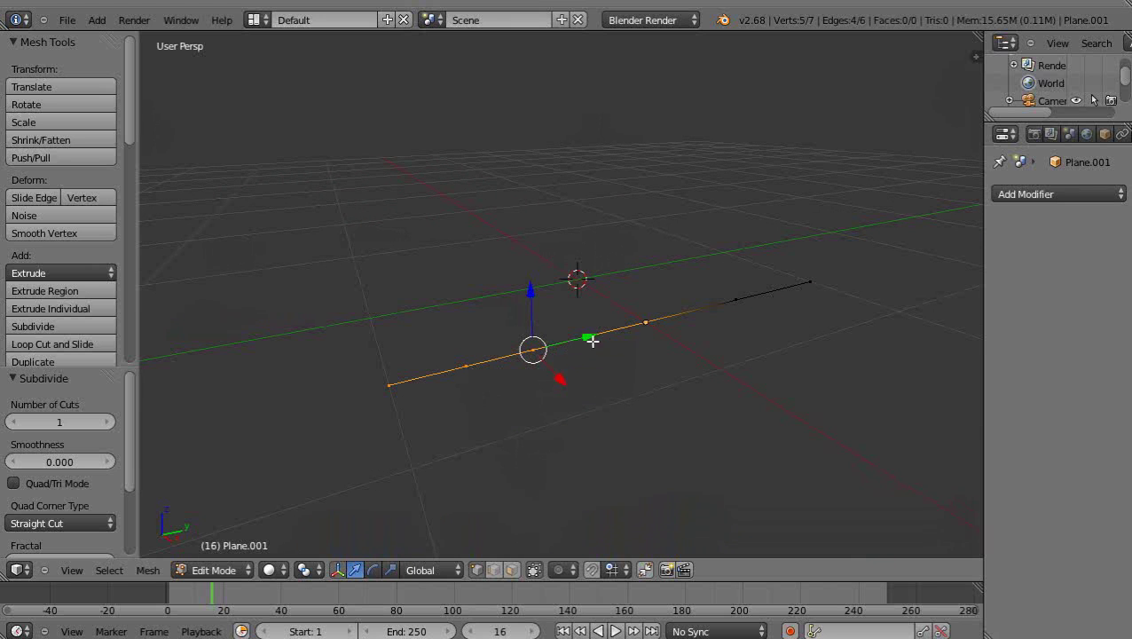
Return to Object Mode and add a Build modifier to the subdivided line object.
{"action": "key", "text": "Tab"}
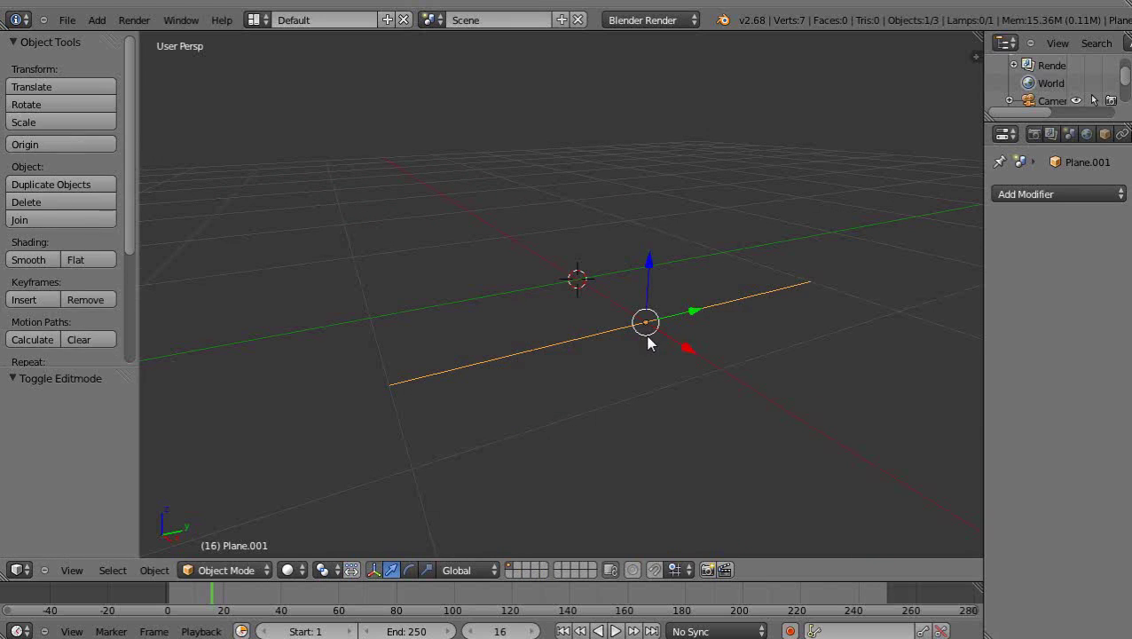
{"action": "key", "text": "Tab"}
{"action": "key", "text": "Tab"}
{"action": "left_click", "coordinate": [1060, 195]}
{"action": "left_click", "coordinate": [708, 299]}
{"action": "left_click", "coordinate": [710, 299]}
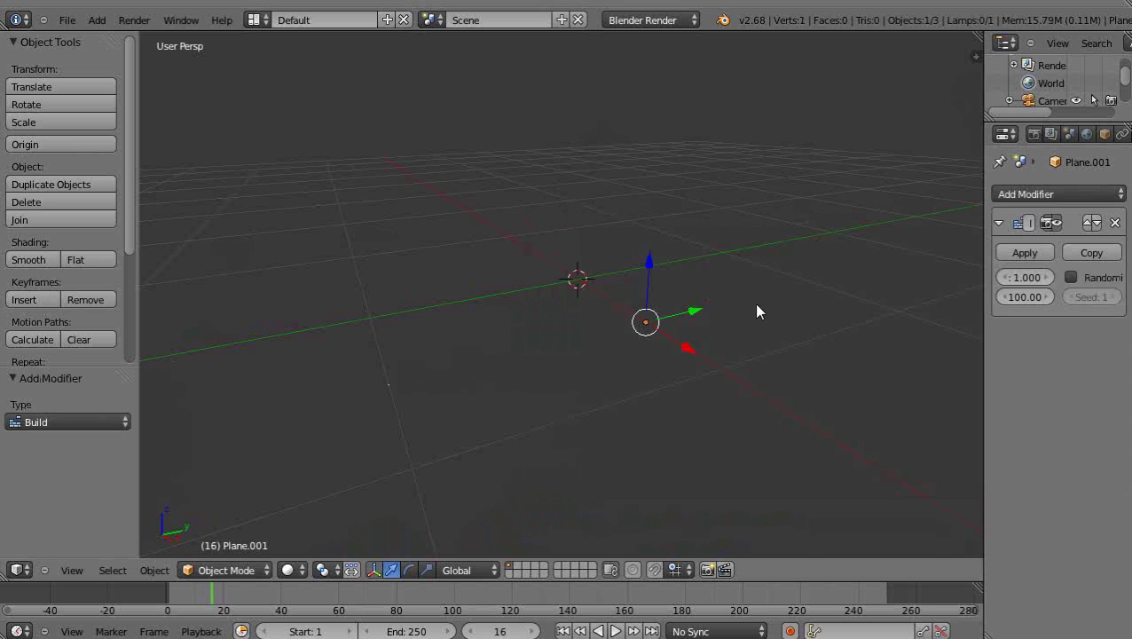
Rewind the timeline to frame 3 and play the line's build animation forwards and in reverse.
{"action": "key", "text": "Left"}
{"action": "key", "text": "Left"}
{"action": "key", "text": "Left"}
{"action": "key", "text": "Left"}
{"action": "key", "text": "Left"}
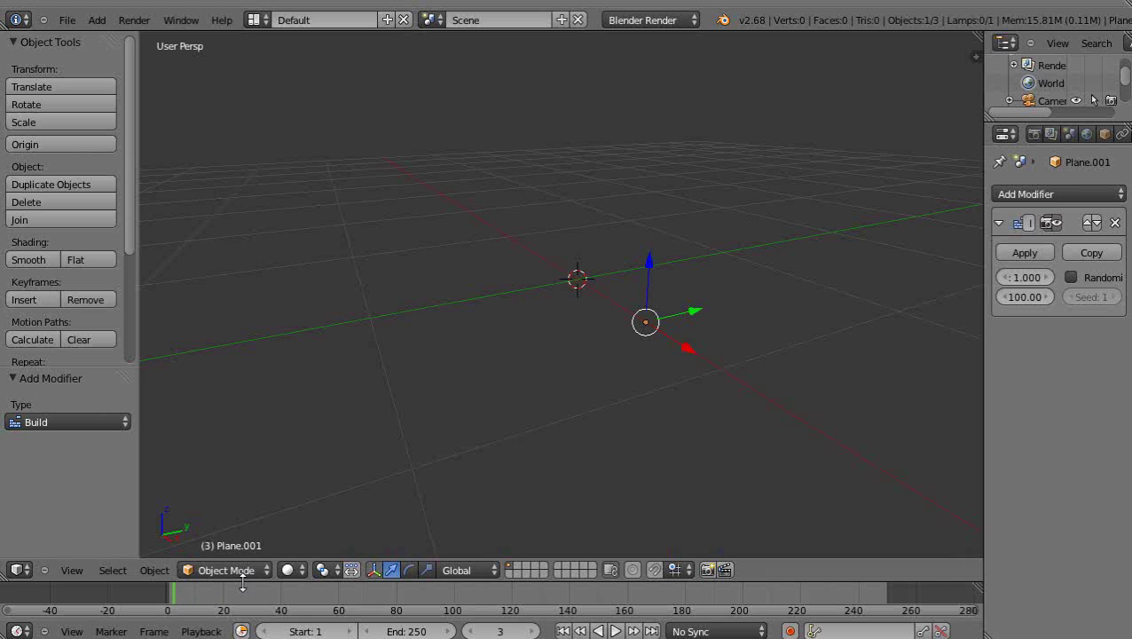
{"action": "key", "text": "alt+a"}
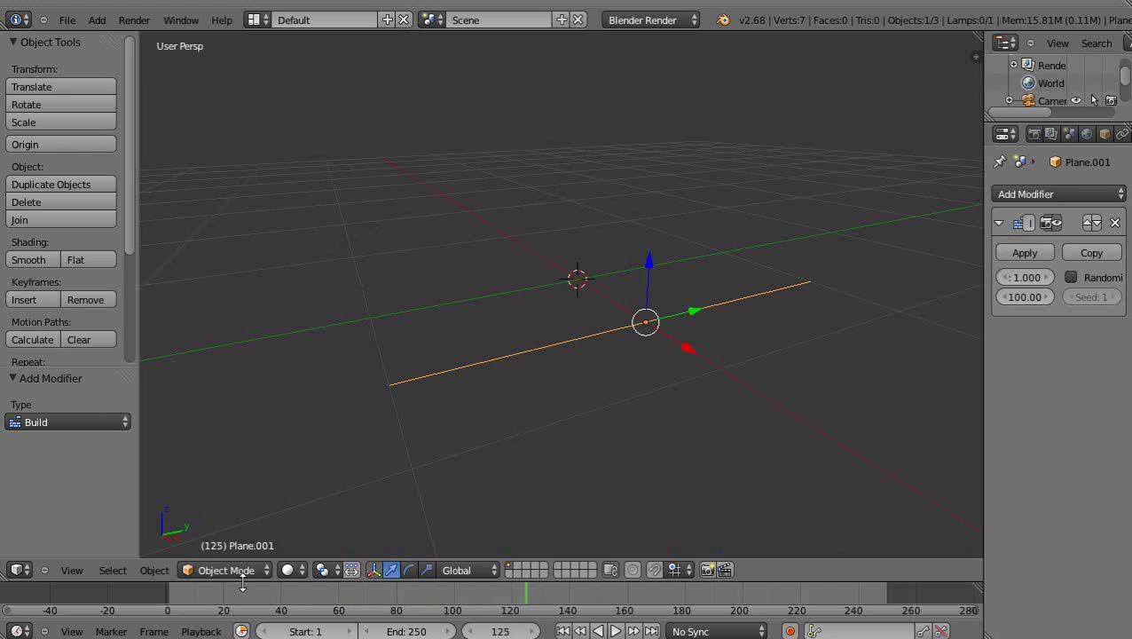
{"action": "key", "text": "shift+alt+a"}
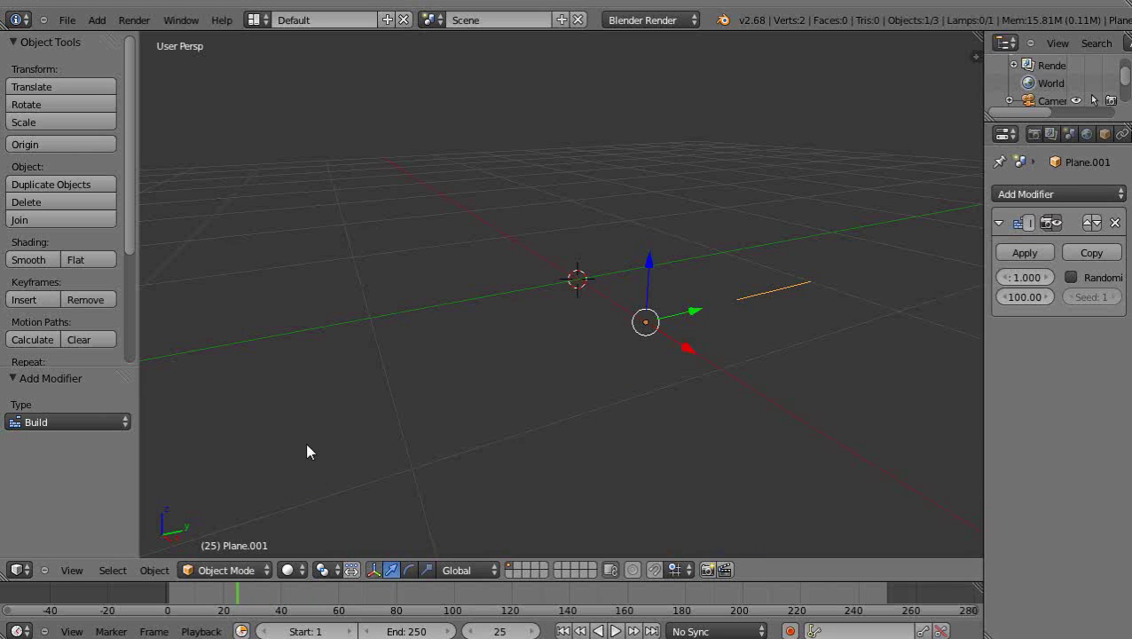
Delete the line object and add a new mesh plane with radius 1 at the world origin.
{"action": "key", "text": "x"}
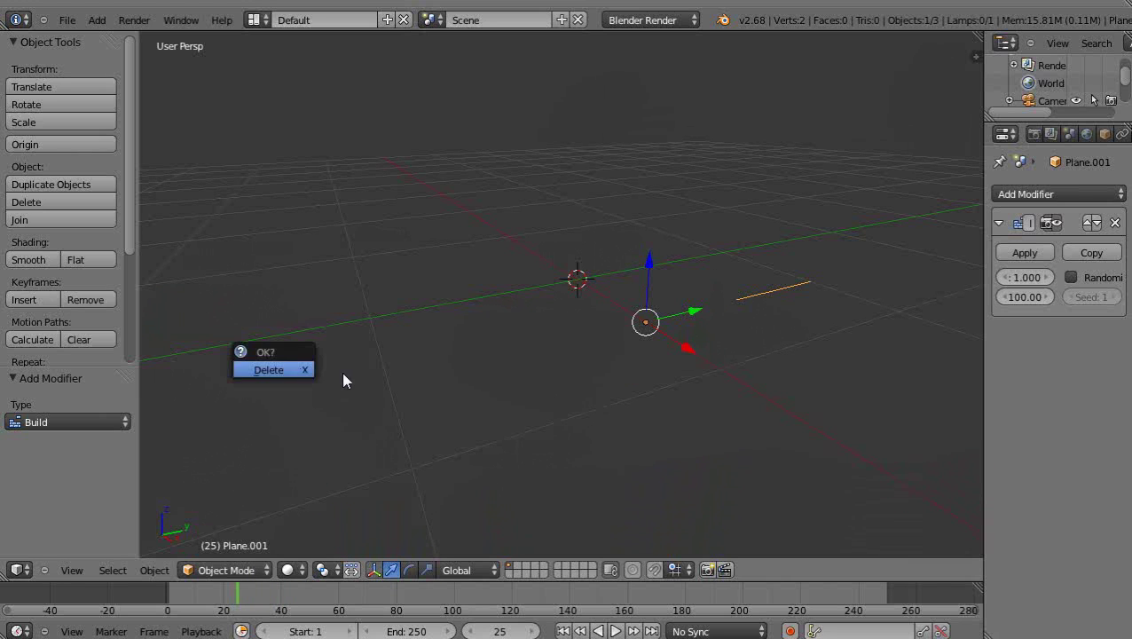
{"action": "left_click", "coordinate": [243, 369]}
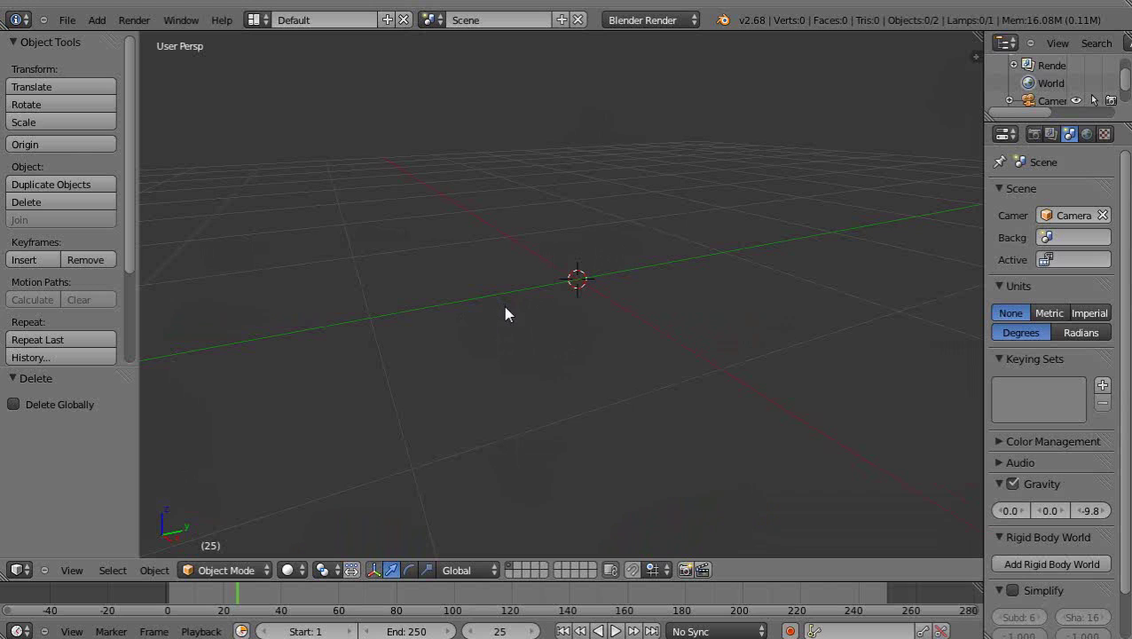
{"action": "key", "text": "shift+a"}
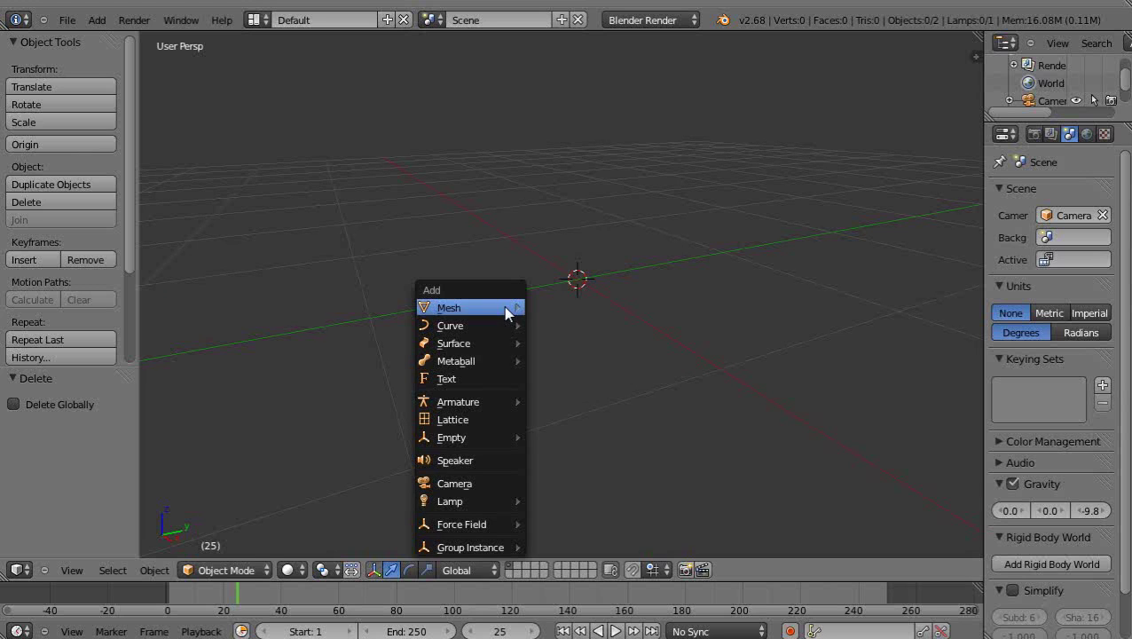
{"action": "mouse_move", "coordinate": [503, 305]}
{"action": "left_click", "coordinate": [565, 308]}
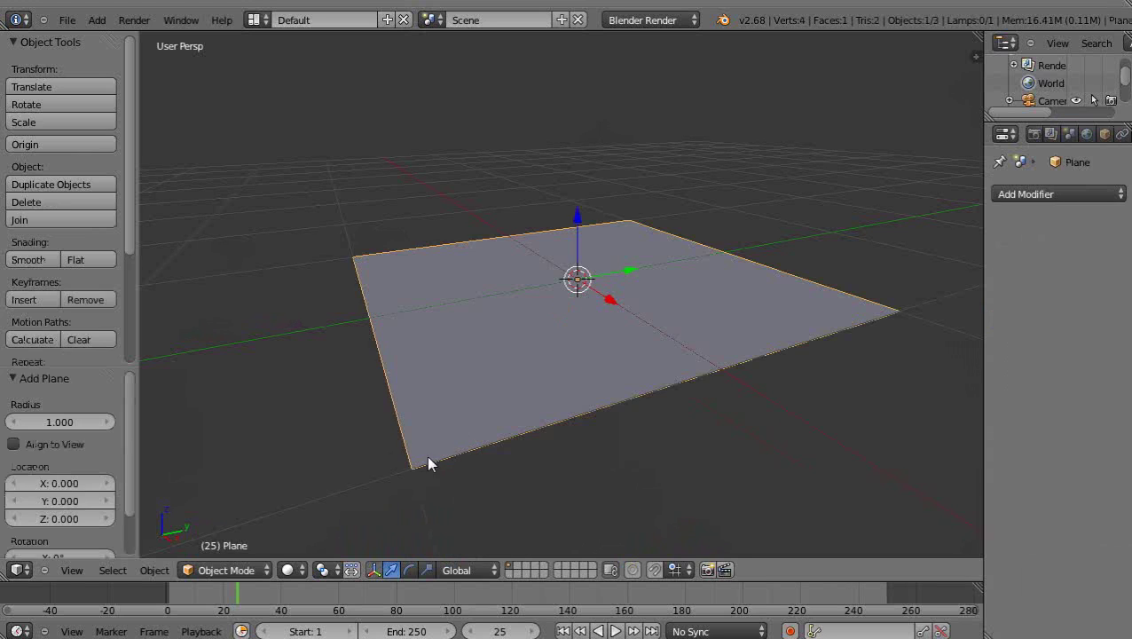
In Edit Mode, separate the plane's nearest corner vertex as a new mesh by selection.
{"action": "key", "text": "Tab"}
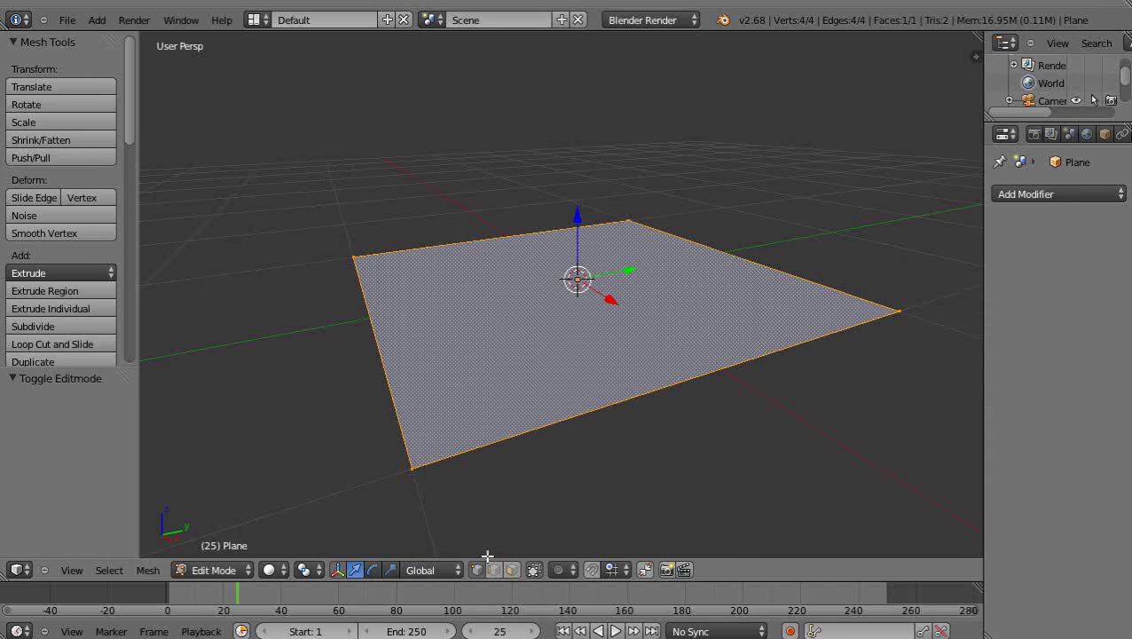
{"action": "right_click", "coordinate": [412, 465]}
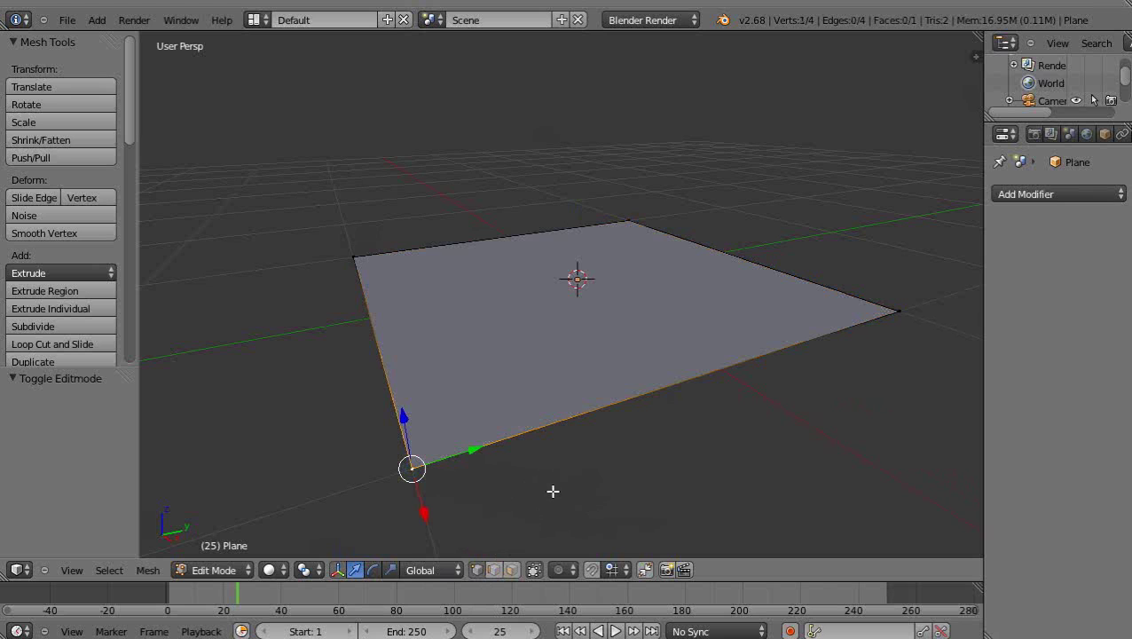
{"action": "scroll", "coordinate": [552, 490], "scroll_direction": "down", "scroll_amount": 2}
{"action": "key", "text": "p"}
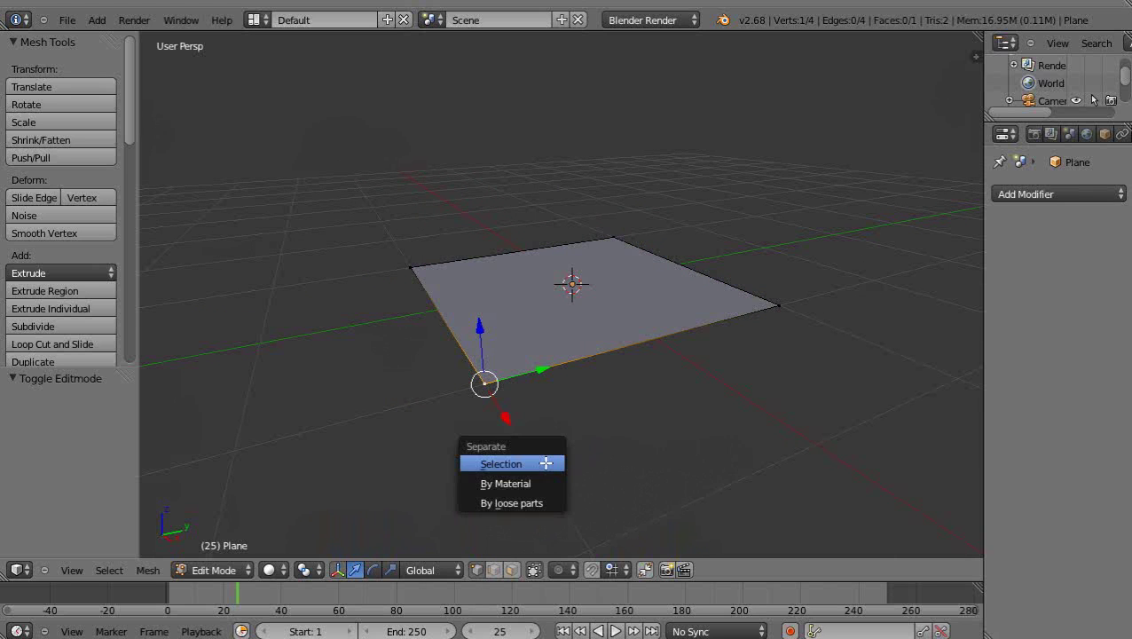
{"action": "left_click", "coordinate": [537, 464]}
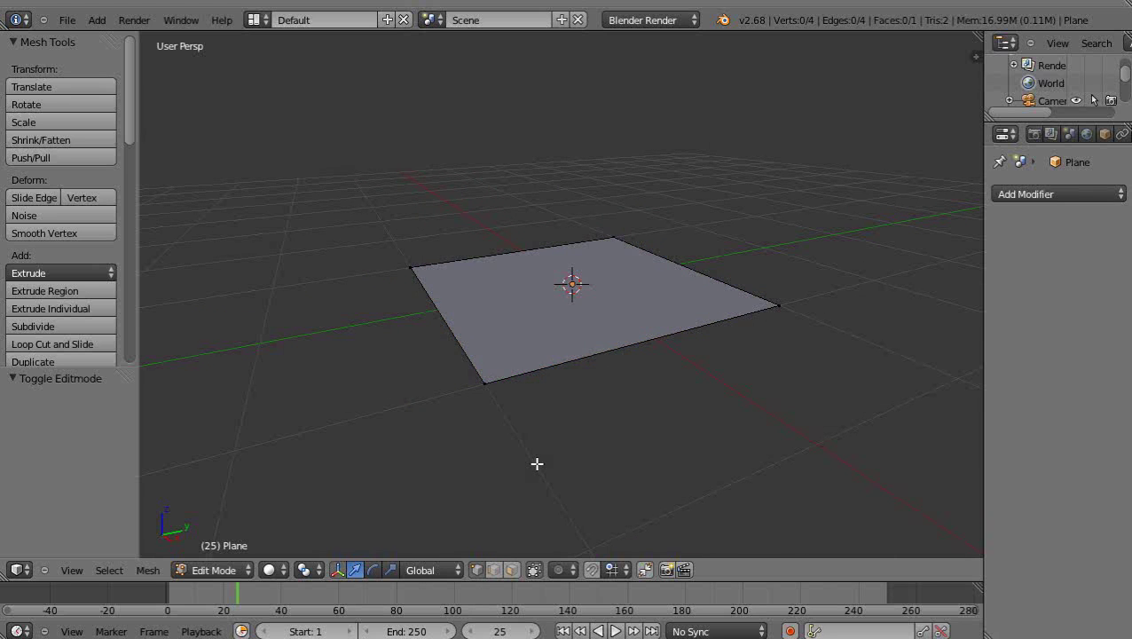
Try deleting the selected plane in Object Mode, and undo the deletion.
{"action": "key", "text": "Tab"}
{"action": "key", "text": "x"}
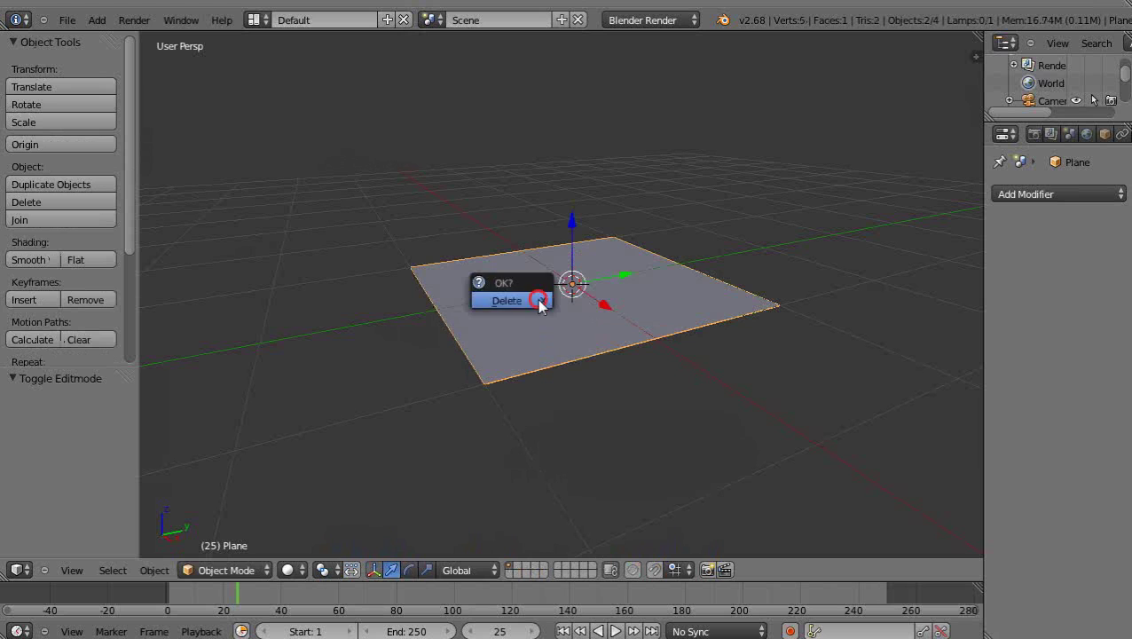
{"action": "left_click", "coordinate": [534, 299]}
{"action": "middle_click_drag", "start_coordinate": [483, 387], "coordinate": [517, 406]}
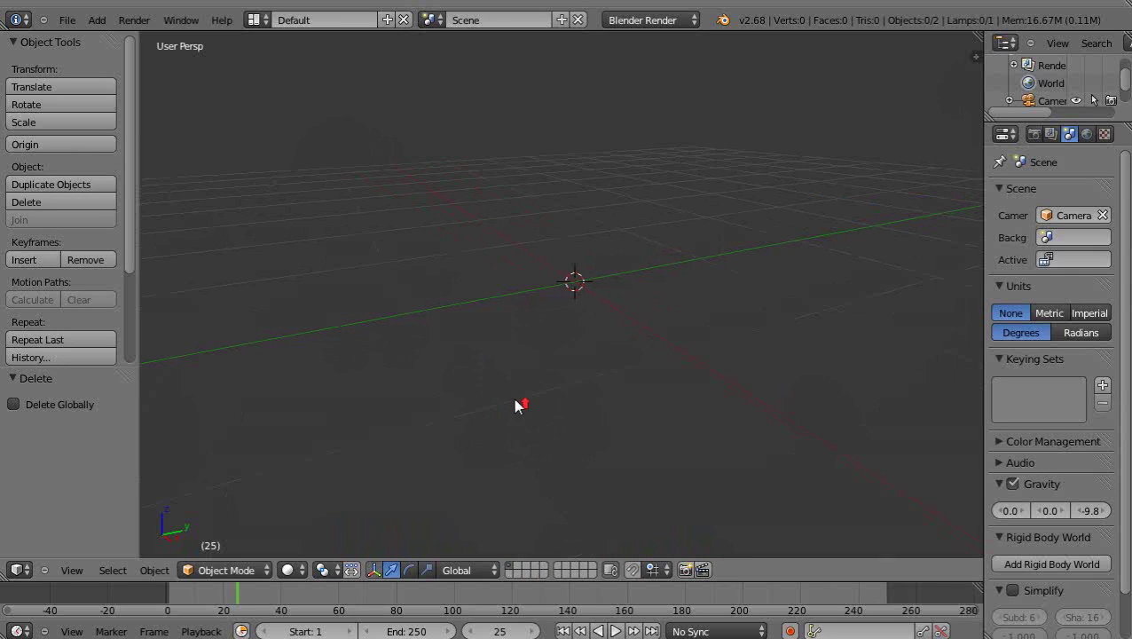
{"action": "scroll", "coordinate": [533, 409], "scroll_direction": "down", "scroll_amount": 2}
{"action": "scroll", "coordinate": [534, 410], "scroll_direction": "up", "scroll_amount": 2}
{"action": "key", "text": "ctrl+z"}
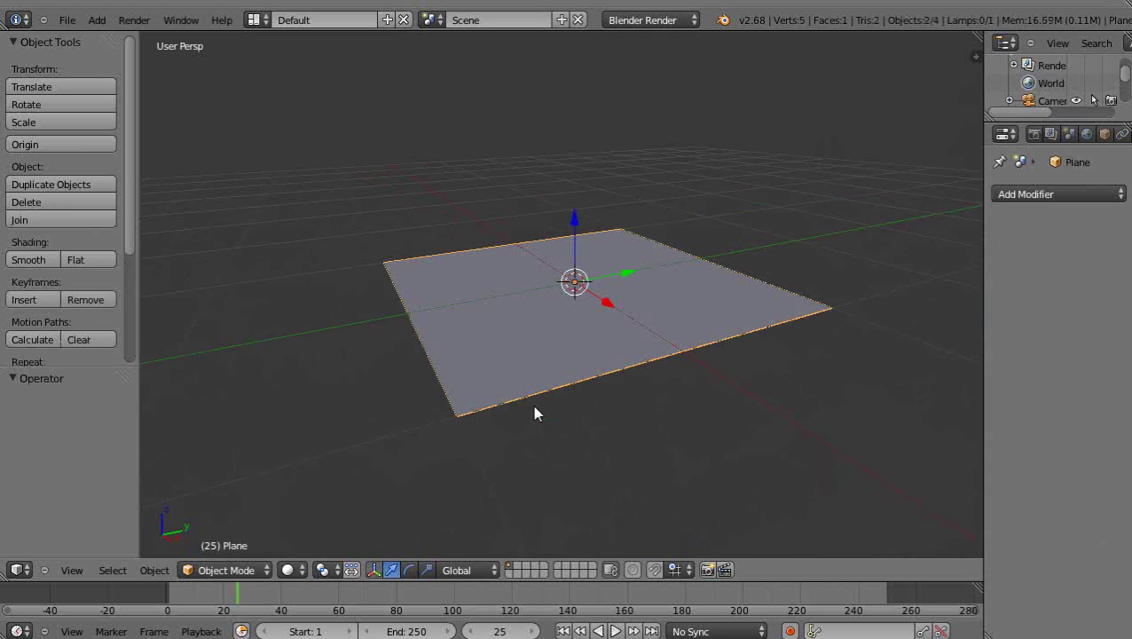
{"action": "key", "text": "Delete"}
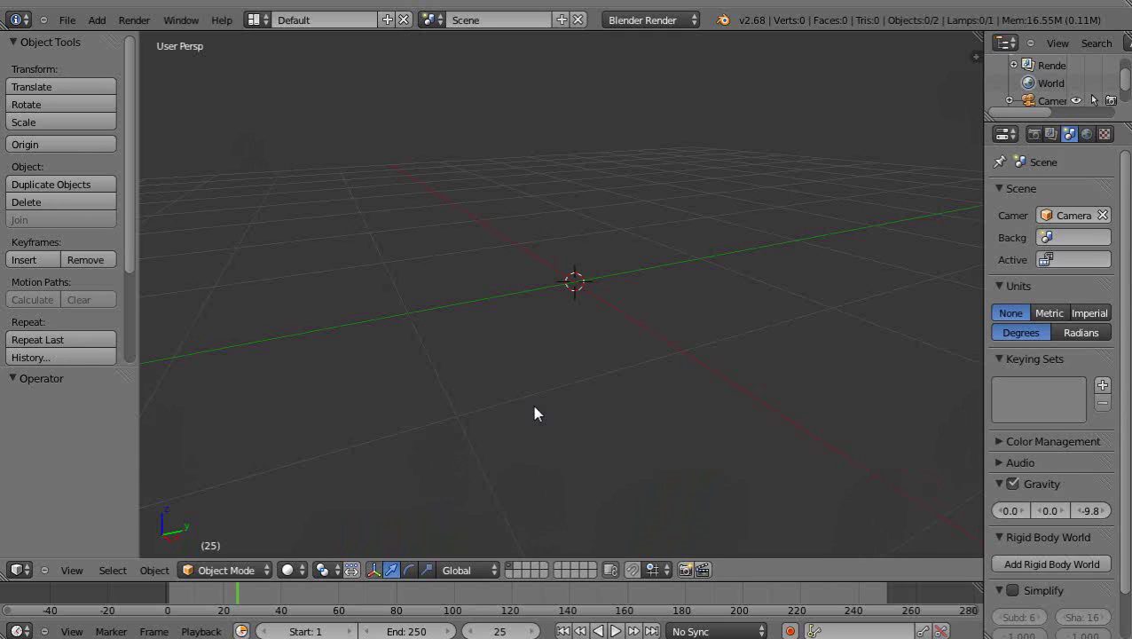
{"action": "key", "text": "ctrl+z"}
Separate the plane's nearest corner vertex into its own object and select that object in Object Mode.
{"action": "key", "text": "Tab"}
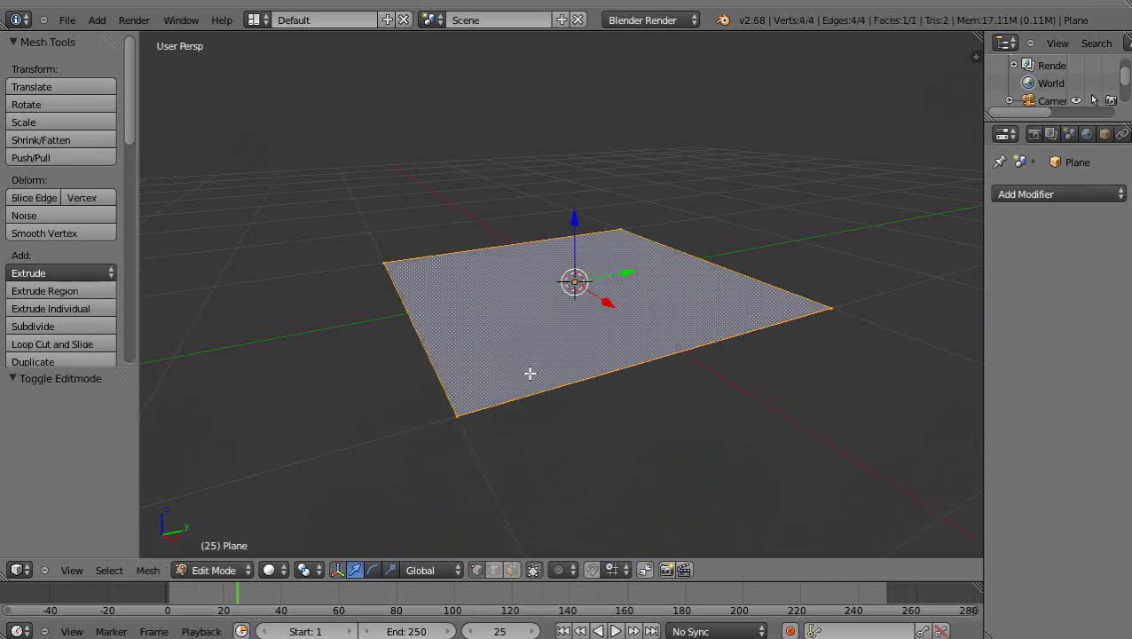
{"action": "right_click", "coordinate": [463, 419]}
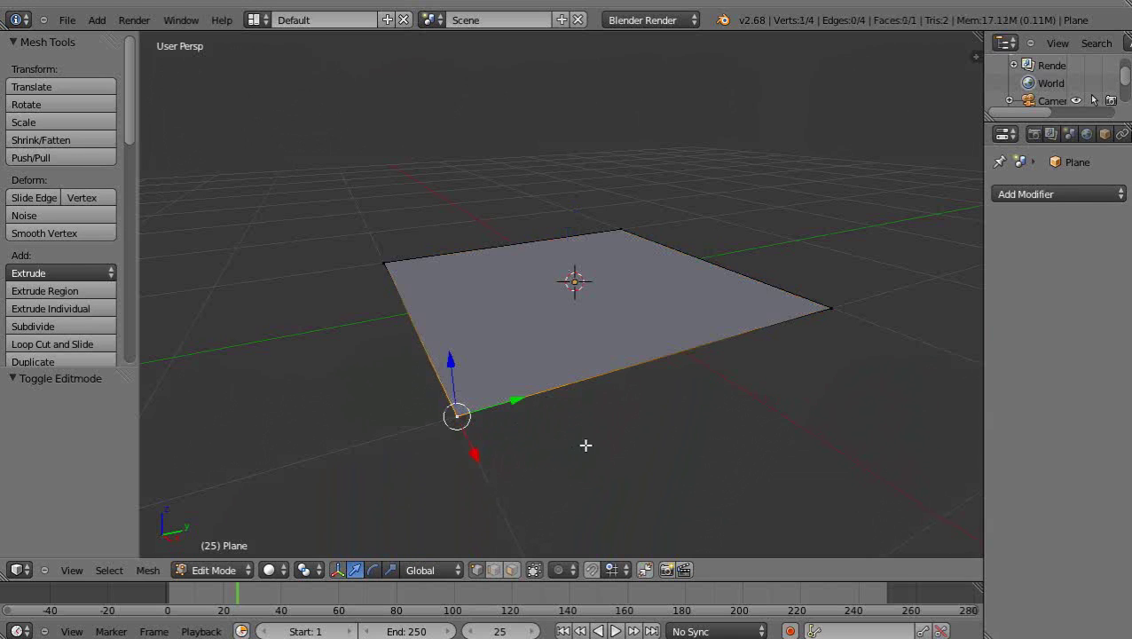
{"action": "key", "text": "p"}
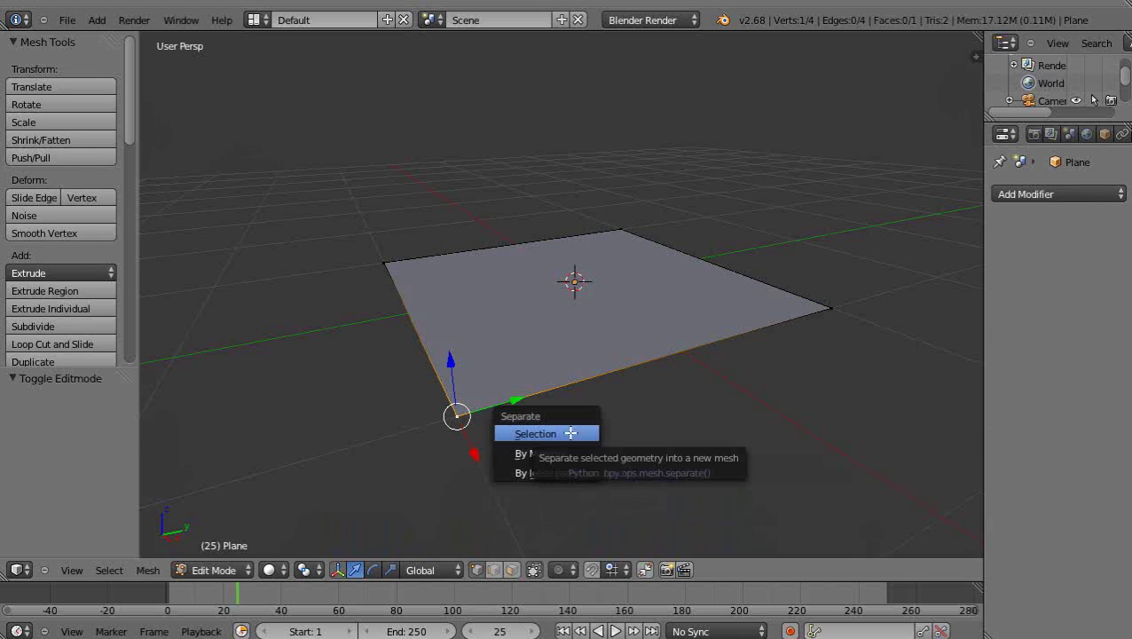
{"action": "left_click", "coordinate": [551, 433]}
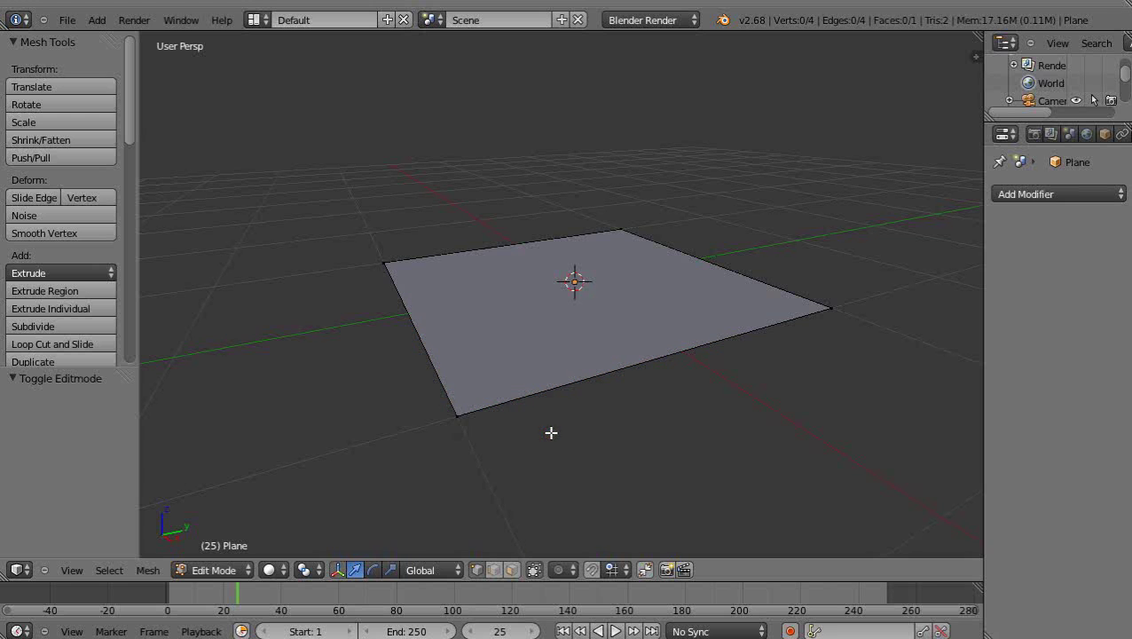
{"action": "key", "text": "Tab"}
{"action": "right_click", "coordinate": [457, 424]}
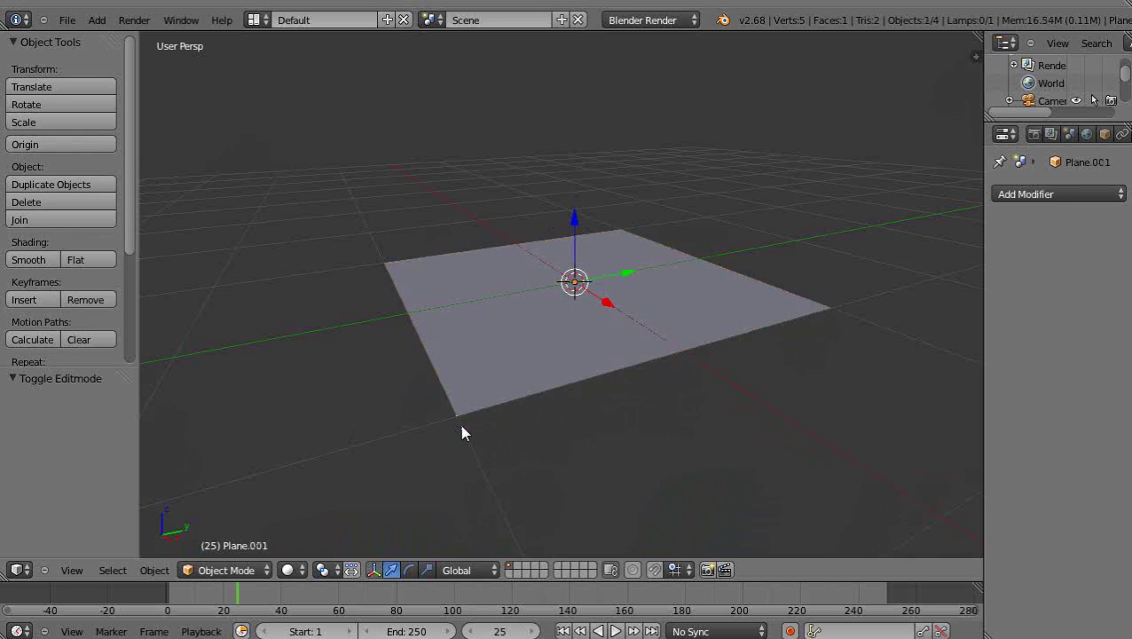
Move the single-vertex object about 0.236 along X and set its origin to its geometry.
{"action": "left_click_drag", "start_coordinate": [614, 302], "coordinate": [626, 319]}
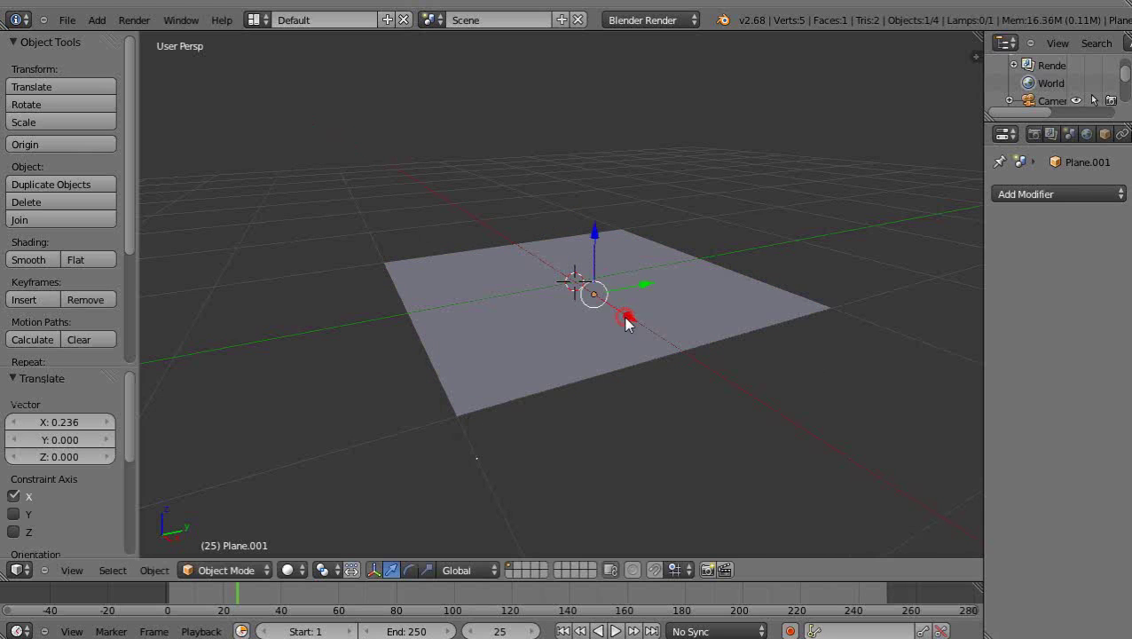
{"action": "left_click", "coordinate": [154, 570]}
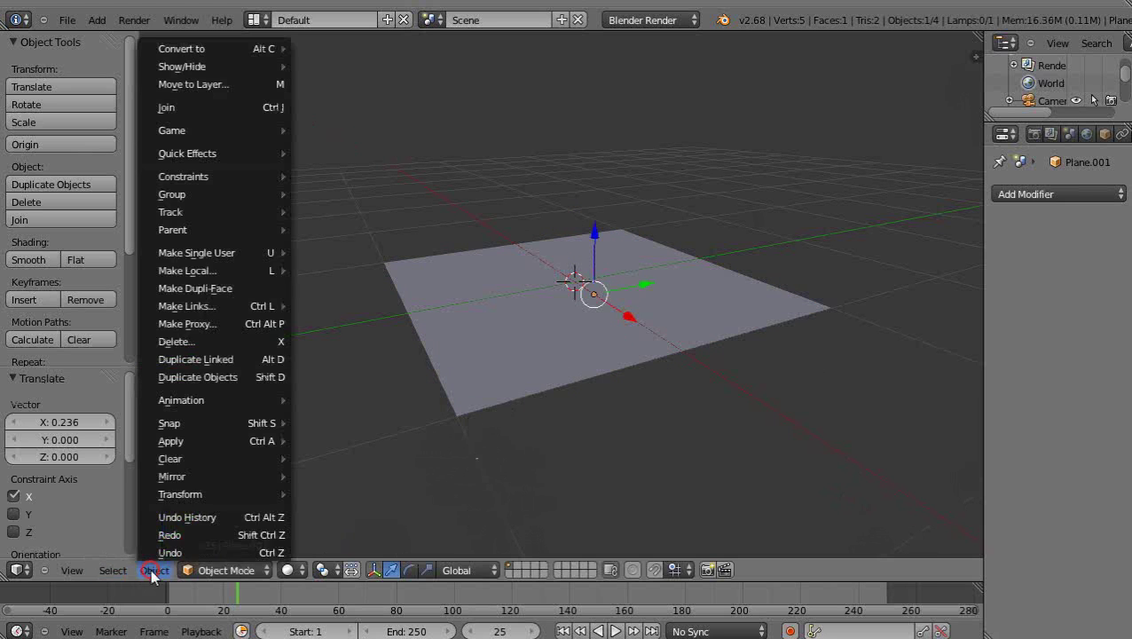
{"action": "mouse_move", "coordinate": [203, 497]}
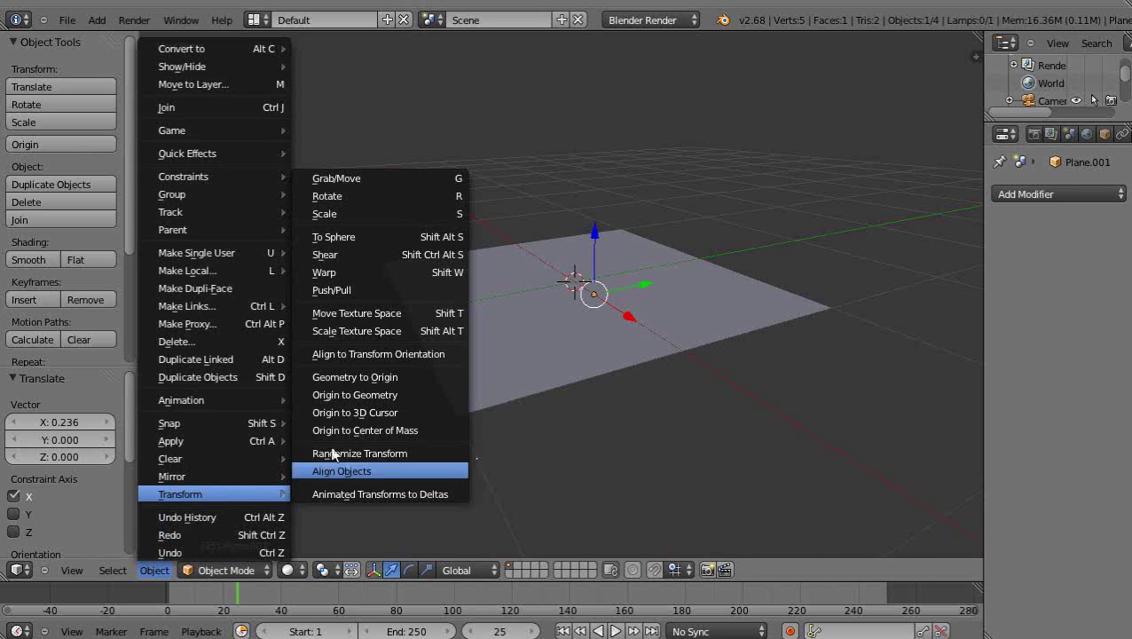
{"action": "left_click", "coordinate": [353, 396]}
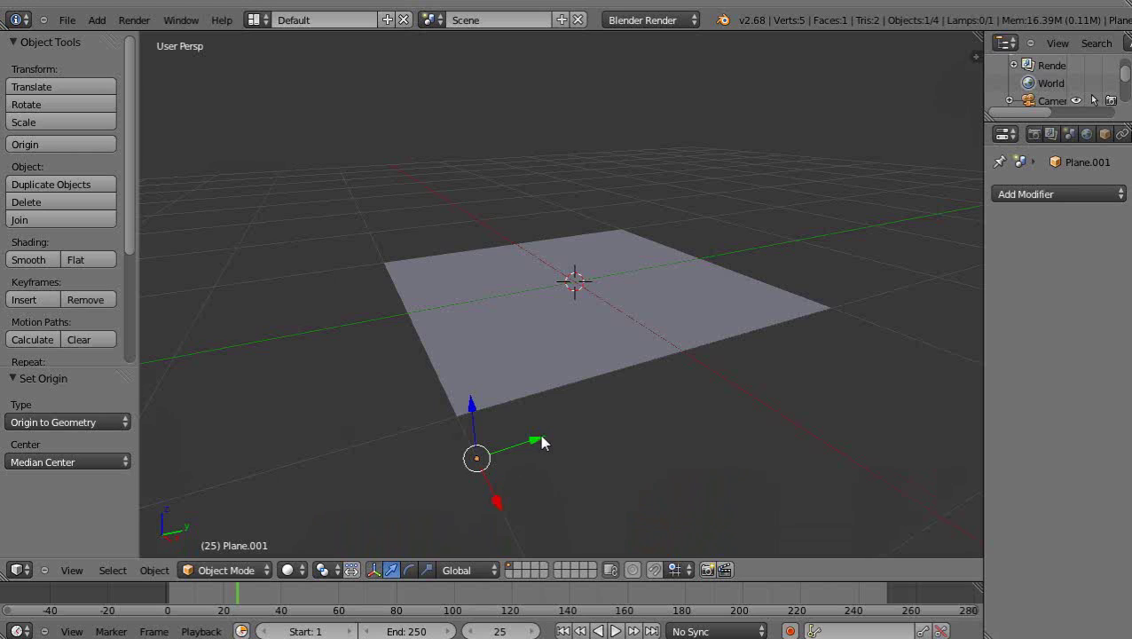
In Edit Mode, hide the transform manipulator and extrude the vertex point by point into a winding 31-edge path around the plane.
{"action": "key", "text": "Tab"}
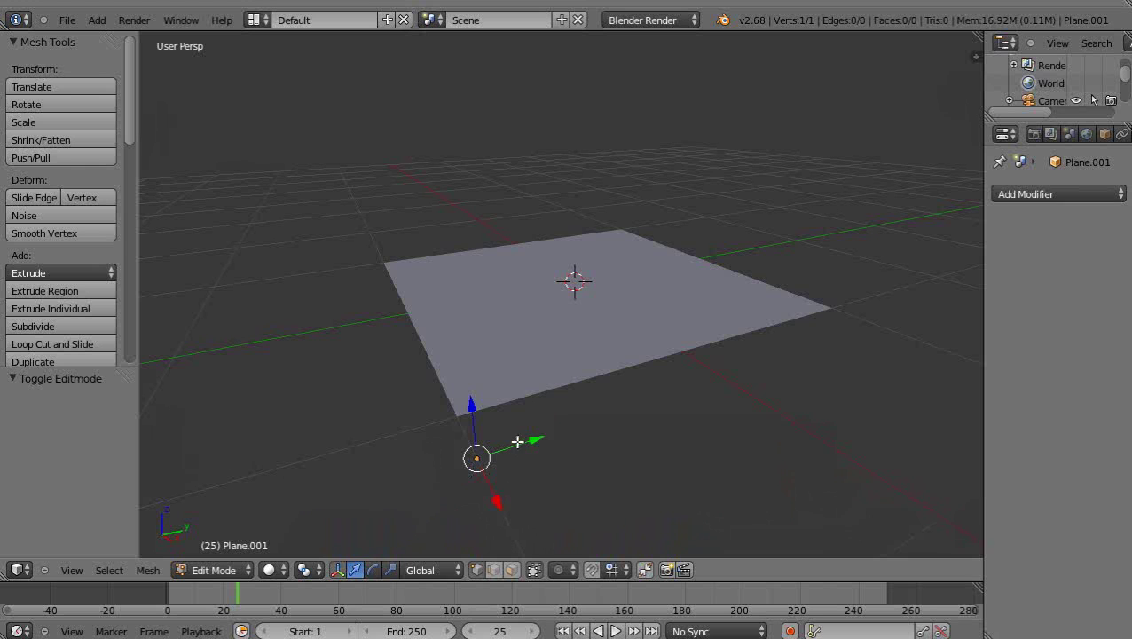
{"action": "left_click", "coordinate": [340, 572]}
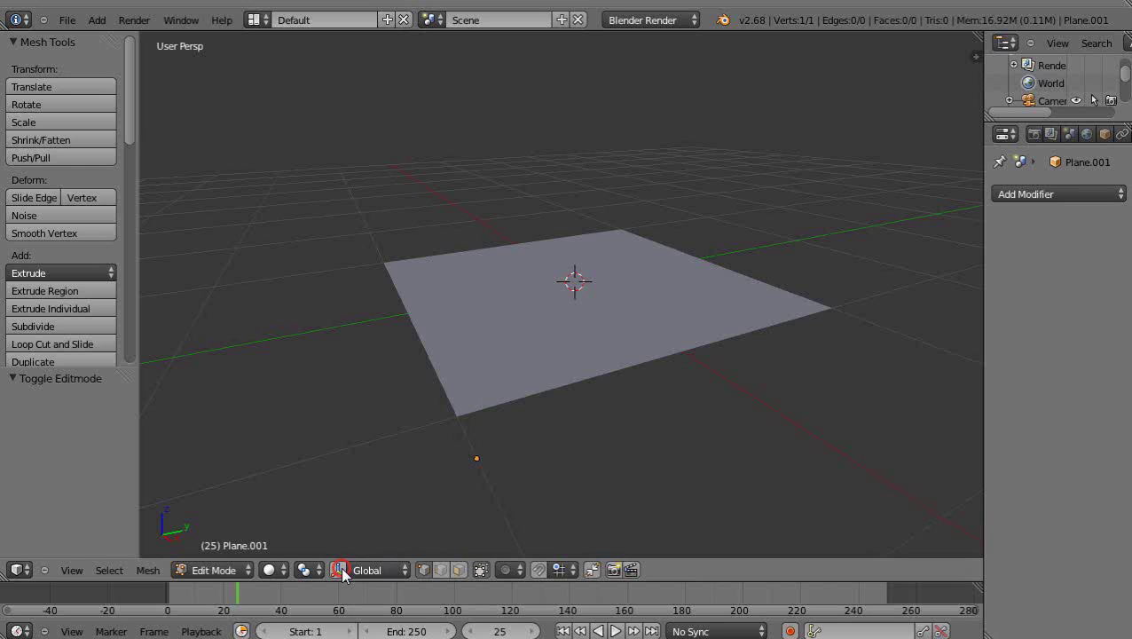
{"action": "left_click", "coordinate": [507, 450], "text": "ctrl"}
{"action": "left_click", "coordinate": [544, 440], "text": "ctrl"}
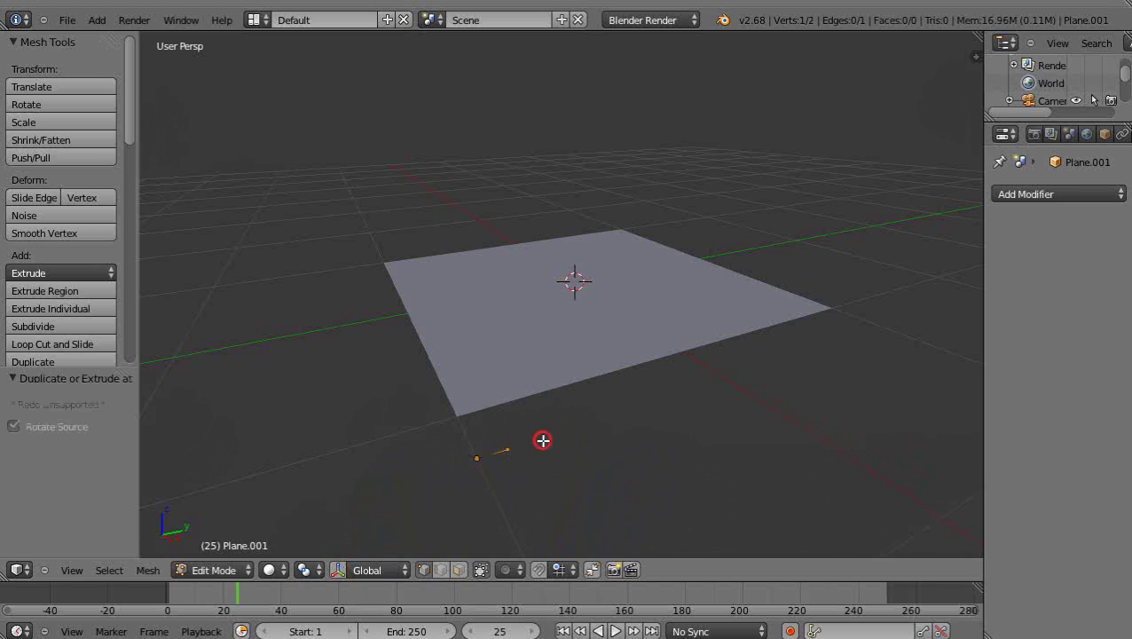
{"action": "left_click", "coordinate": [574, 431], "text": "ctrl"}
{"action": "left_click", "coordinate": [605, 415], "text": "ctrl"}
{"action": "left_click", "coordinate": [645, 407], "text": "ctrl"}
{"action": "left_click", "coordinate": [691, 416], "text": "ctrl"}
{"action": "left_click", "coordinate": [699, 460], "text": "ctrl"}
{"action": "left_click", "coordinate": [745, 462], "text": "ctrl"}
{"action": "left_click", "coordinate": [776, 433], "text": "ctrl"}
{"action": "left_click", "coordinate": [781, 407], "text": "ctrl"}
{"action": "left_click", "coordinate": [793, 379], "text": "ctrl"}
{"action": "left_click", "coordinate": [814, 364], "text": "ctrl"}
{"action": "left_click", "coordinate": [847, 348], "text": "ctrl"}
{"action": "left_click", "coordinate": [864, 318], "text": "ctrl"}
{"action": "left_click", "coordinate": [858, 290], "text": "ctrl"}
{"action": "left_click", "coordinate": [836, 264], "text": "ctrl"}
{"action": "left_click", "coordinate": [814, 248], "text": "ctrl"}
{"action": "left_click", "coordinate": [742, 214], "text": "ctrl"}
{"action": "left_click", "coordinate": [676, 196], "text": "ctrl"}
{"action": "left_click", "coordinate": [631, 188], "text": "ctrl"}
{"action": "left_click", "coordinate": [585, 182], "text": "ctrl"}
{"action": "left_click", "coordinate": [512, 182], "text": "ctrl"}
{"action": "left_click", "coordinate": [470, 196], "text": "ctrl"}
{"action": "left_click", "coordinate": [441, 210], "text": "ctrl"}
{"action": "left_click", "coordinate": [412, 221], "text": "ctrl"}
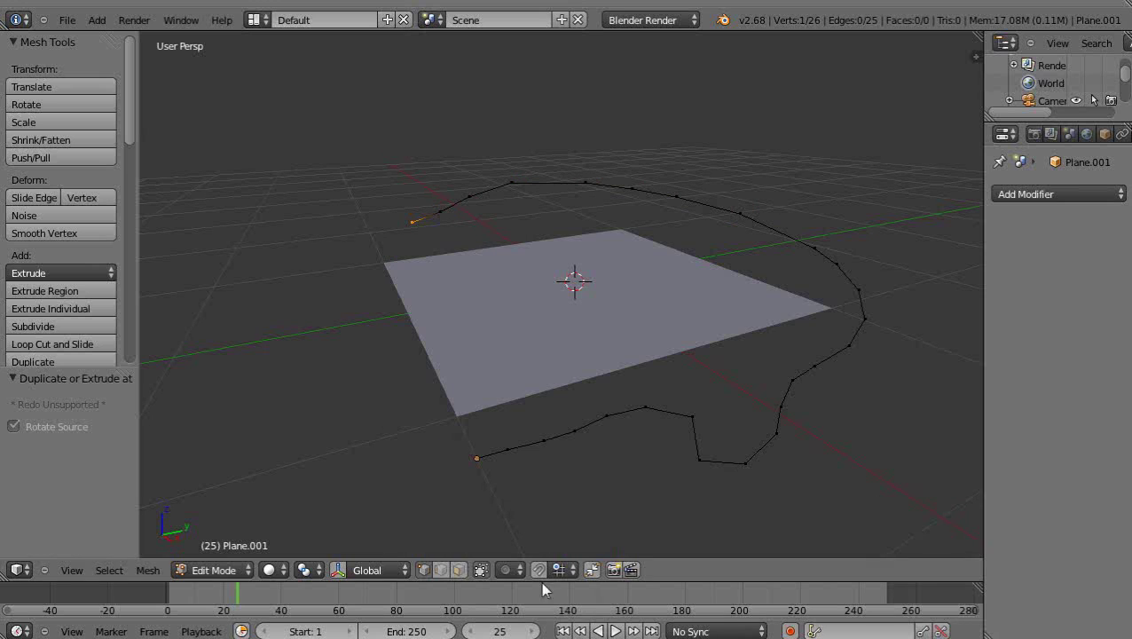
{"action": "left_click", "coordinate": [360, 244], "text": "ctrl"}
{"action": "left_click", "coordinate": [333, 265], "text": "ctrl"}
{"action": "left_click", "coordinate": [335, 359], "text": "ctrl"}
{"action": "left_click", "coordinate": [343, 430], "text": "ctrl"}
{"action": "left_click", "coordinate": [266, 441], "text": "ctrl"}
{"action": "left_click", "coordinate": [537, 570]}
{"action": "left_click", "coordinate": [234, 346], "text": "ctrl"}
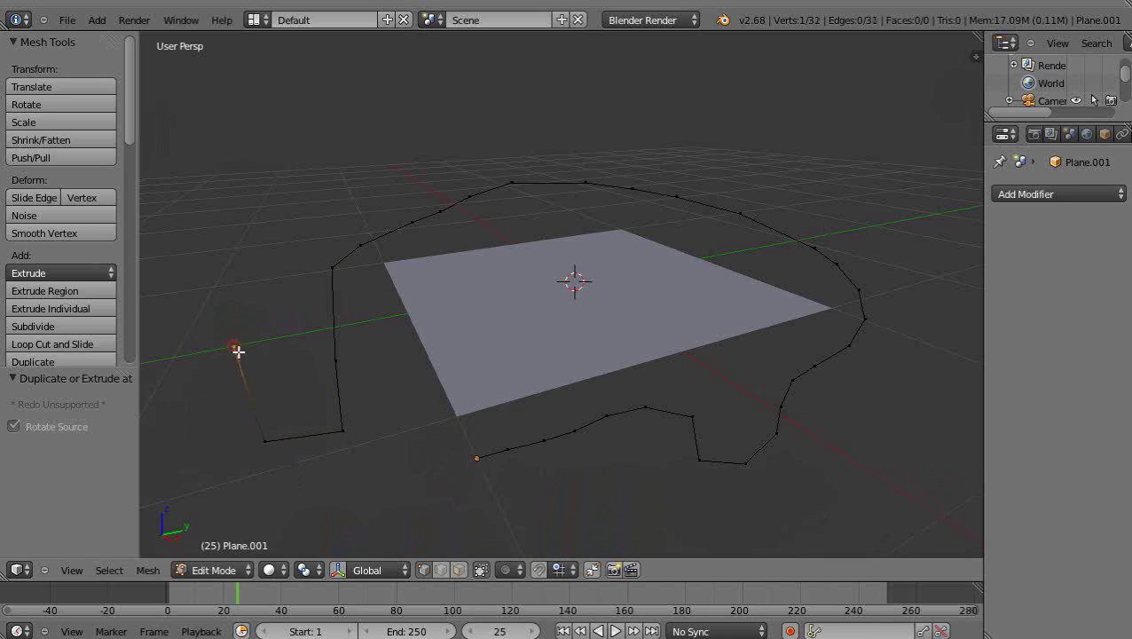
Return to Object Mode and add a Build modifier to the winding path object.
{"action": "key", "text": "Tab"}
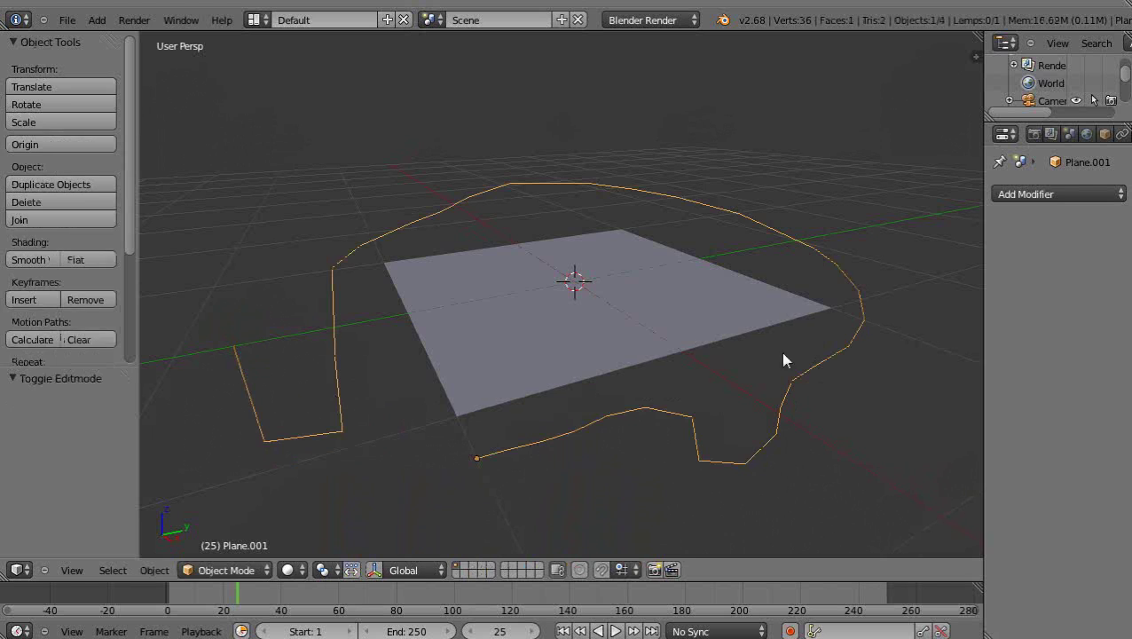
{"action": "left_click", "coordinate": [1080, 194]}
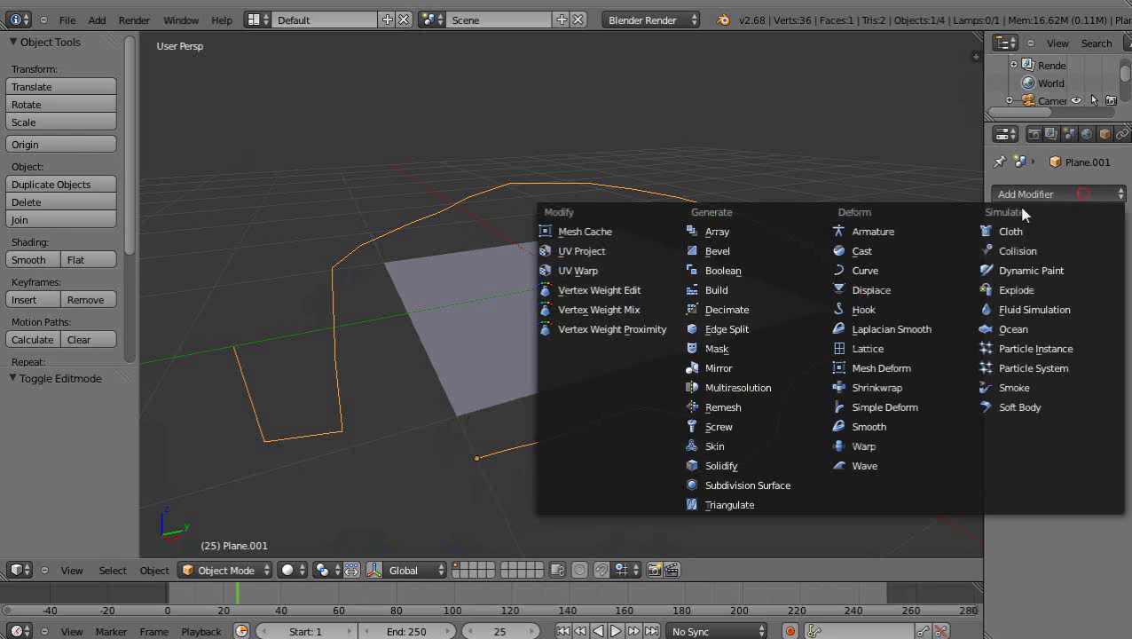
{"action": "left_click", "coordinate": [729, 291]}
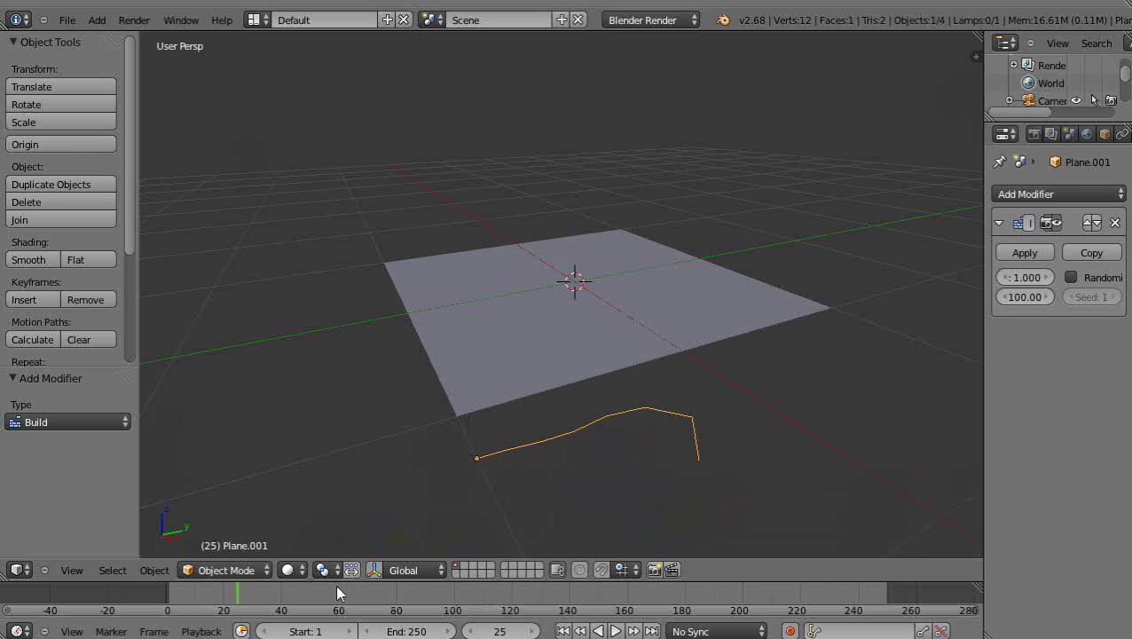
Step the animation back and forth between about frames 2 and 108 to examine how the Build modifier draws the winding path.
{"action": "key", "text": "Left"}
{"action": "key", "text": "Left"}
{"action": "key", "text": "Left"}
{"action": "key", "text": "Left"}
{"action": "key", "text": "Left"}
{"action": "key", "text": "Left"}
{"action": "key", "text": "Left"}
{"action": "key", "text": "Left"}
{"action": "key", "text": "Left"}
{"action": "key", "text": "Left"}
{"action": "key", "text": "Left"}
{"action": "key", "text": "Left"}
{"action": "key", "text": "Left"}
{"action": "key", "text": "Left"}
{"action": "key", "text": "Left"}
{"action": "key", "text": "Left"}
{"action": "key", "text": "Left"}
{"action": "key", "text": "Left"}
{"action": "key", "text": "Left"}
{"action": "key", "text": "Left"}
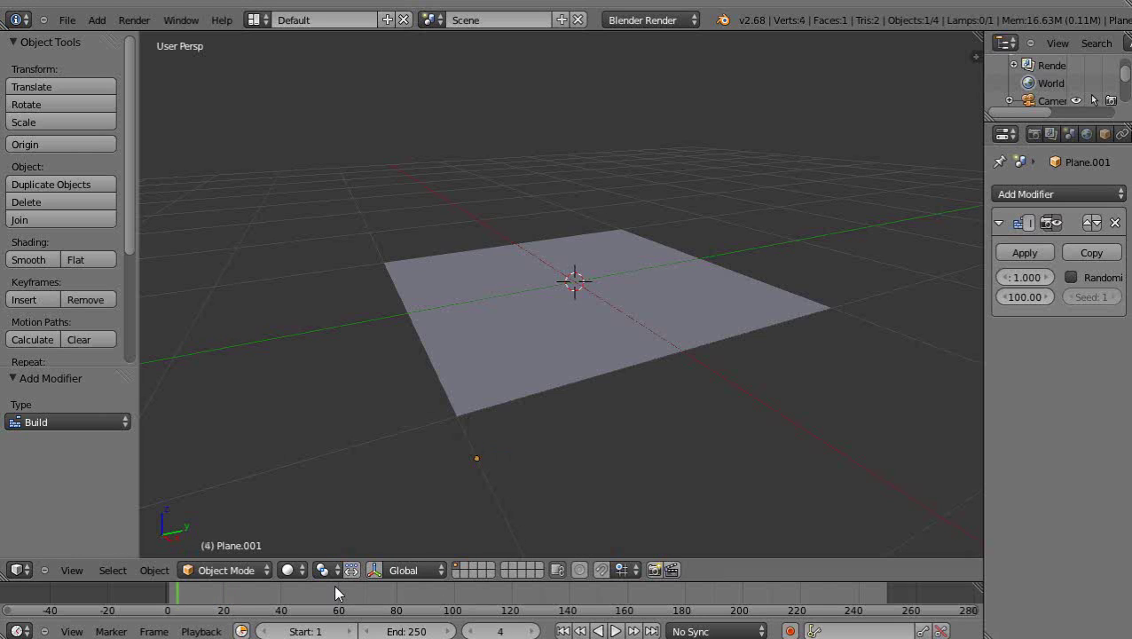
{"action": "key", "text": "Right"}
{"action": "key", "text": "Right"}
{"action": "key", "text": "Right"}
{"action": "key", "text": "Right"}
{"action": "key", "text": "Right"}
{"action": "key", "text": "Right"}
{"action": "key", "text": "Right"}
{"action": "key", "text": "Right"}
{"action": "key", "text": "Right"}
{"action": "key", "text": "Right"}
{"action": "key", "text": "Right"}
{"action": "key", "text": "Right"}
{"action": "key", "text": "Right"}
{"action": "key", "text": "Right"}
{"action": "key", "text": "Right"}
{"action": "key", "text": "Right"}
{"action": "key", "text": "Right"}
{"action": "key", "text": "Right"}
{"action": "key", "text": "Right"}
{"action": "key", "text": "Right"}
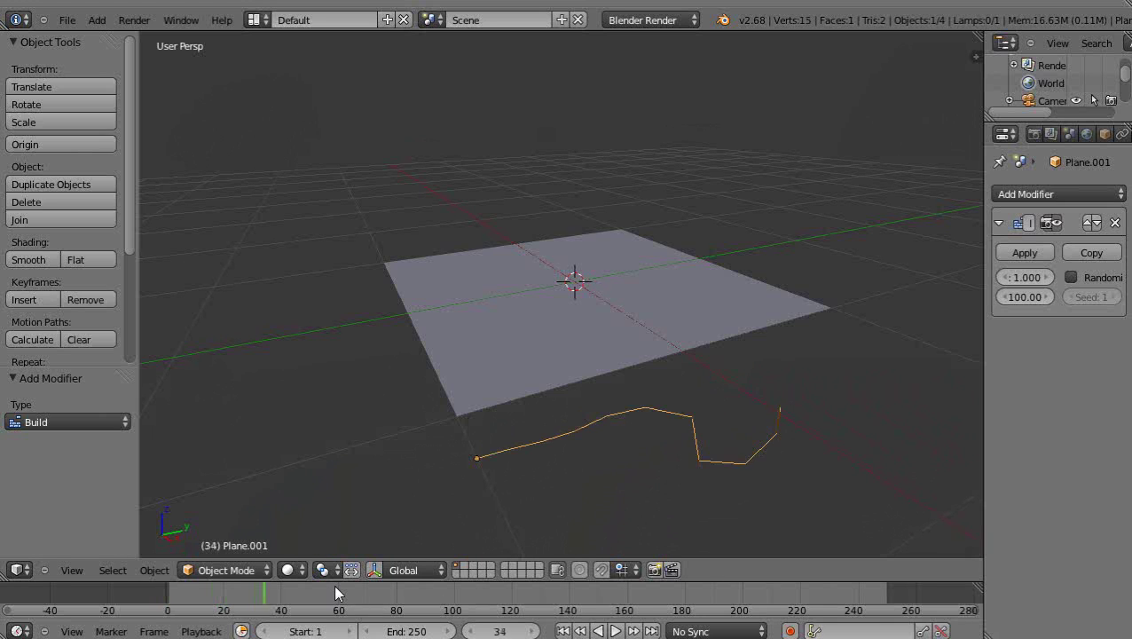
{"action": "key", "text": "Right"}
{"action": "key", "text": "Right"}
{"action": "key", "text": "Right"}
{"action": "key", "text": "Right"}
{"action": "key", "text": "Right"}
{"action": "key", "text": "Right"}
{"action": "key", "text": "Right"}
{"action": "key", "text": "Right"}
{"action": "key", "text": "Right"}
{"action": "key", "text": "Right"}
{"action": "key", "text": "Right"}
{"action": "key", "text": "Right"}
{"action": "key", "text": "Right"}
{"action": "key", "text": "Right"}
{"action": "key", "text": "Right"}
{"action": "key", "text": "Right"}
{"action": "key", "text": "Right"}
{"action": "key", "text": "Right"}
{"action": "key", "text": "Right"}
{"action": "key", "text": "Right"}
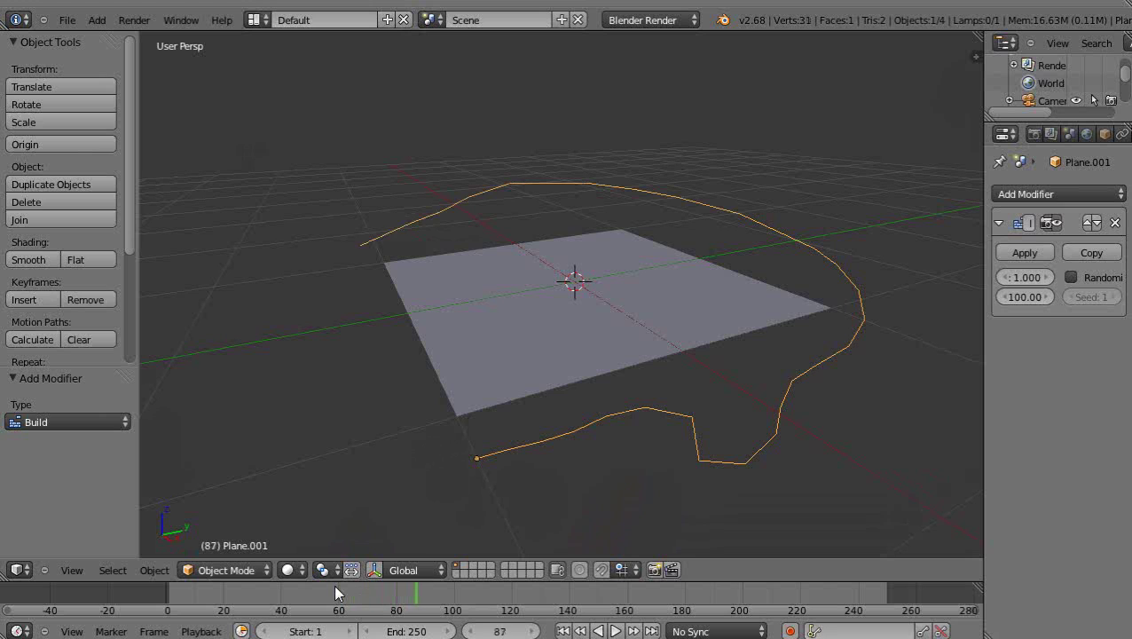
{"action": "key", "text": "Left"}
{"action": "key", "text": "Left"}
{"action": "key", "text": "Left"}
{"action": "key", "text": "Left"}
{"action": "key", "text": "Left"}
{"action": "key", "text": "Left"}
{"action": "key", "text": "Left"}
{"action": "key", "text": "Left"}
{"action": "key", "text": "Left"}
{"action": "key", "text": "Left"}
{"action": "key", "text": "Left"}
{"action": "key", "text": "Left"}
{"action": "key", "text": "Left"}
{"action": "key", "text": "Left"}
{"action": "key", "text": "Left"}
{"action": "key", "text": "Left"}
{"action": "key", "text": "Left"}
{"action": "key", "text": "Left"}
{"action": "key", "text": "Left"}
{"action": "key", "text": "Left"}
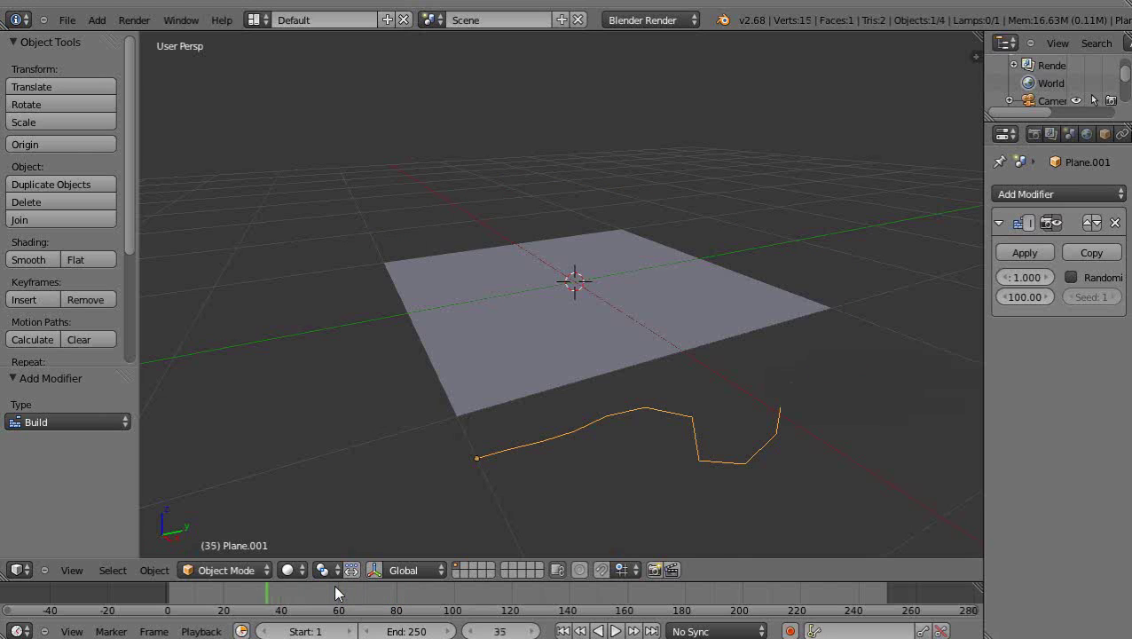
{"action": "key", "text": "Left"}
{"action": "key", "text": "Left"}
{"action": "key", "text": "Left"}
{"action": "key", "text": "Left"}
{"action": "key", "text": "Left"}
{"action": "key", "text": "Left"}
{"action": "key", "text": "Left"}
{"action": "key", "text": "Left"}
{"action": "key", "text": "Left"}
{"action": "key", "text": "Left"}
{"action": "key", "text": "Left"}
{"action": "key", "text": "Left"}
{"action": "key", "text": "Left"}
{"action": "key", "text": "Left"}
{"action": "key", "text": "Left"}
{"action": "key", "text": "Left"}
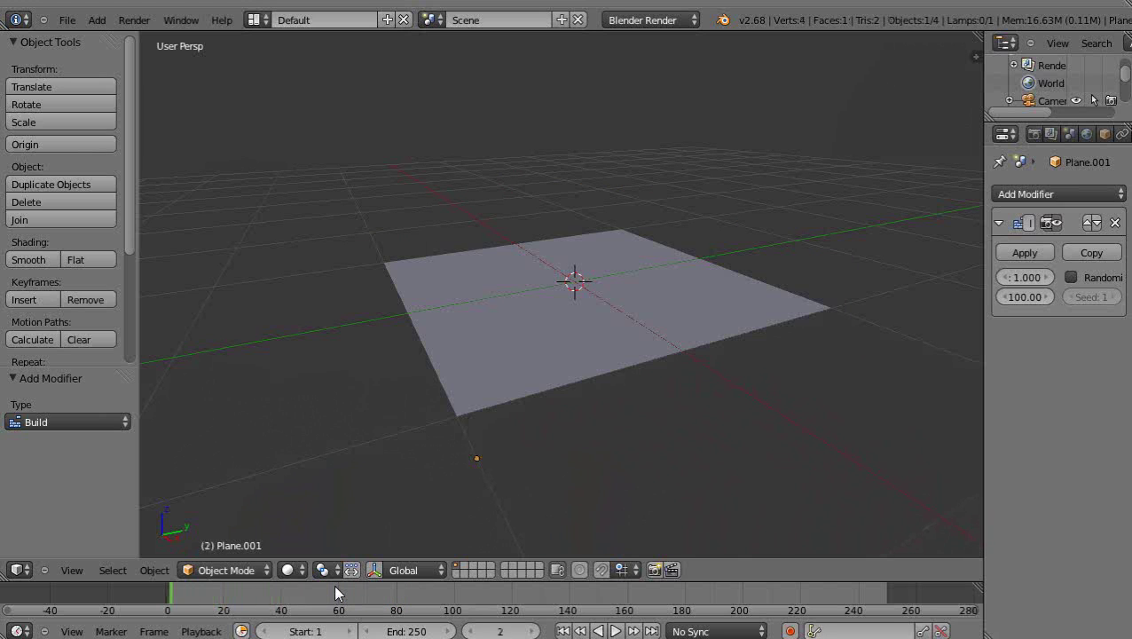
{"action": "key", "text": "Right"}
{"action": "key", "text": "Right"}
{"action": "key", "text": "Right"}
{"action": "key", "text": "Right"}
{"action": "key", "text": "Right"}
{"action": "key", "text": "Right"}
{"action": "key", "text": "Right"}
{"action": "key", "text": "Right"}
{"action": "key", "text": "Right"}
{"action": "key", "text": "Right"}
{"action": "key", "text": "Right"}
{"action": "key", "text": "Right"}
{"action": "key", "text": "Right"}
{"action": "key", "text": "Right"}
{"action": "key", "text": "Right"}
{"action": "key", "text": "Right"}
{"action": "key", "text": "Right"}
{"action": "key", "text": "Right"}
{"action": "key", "text": "Right"}
{"action": "key", "text": "Right"}
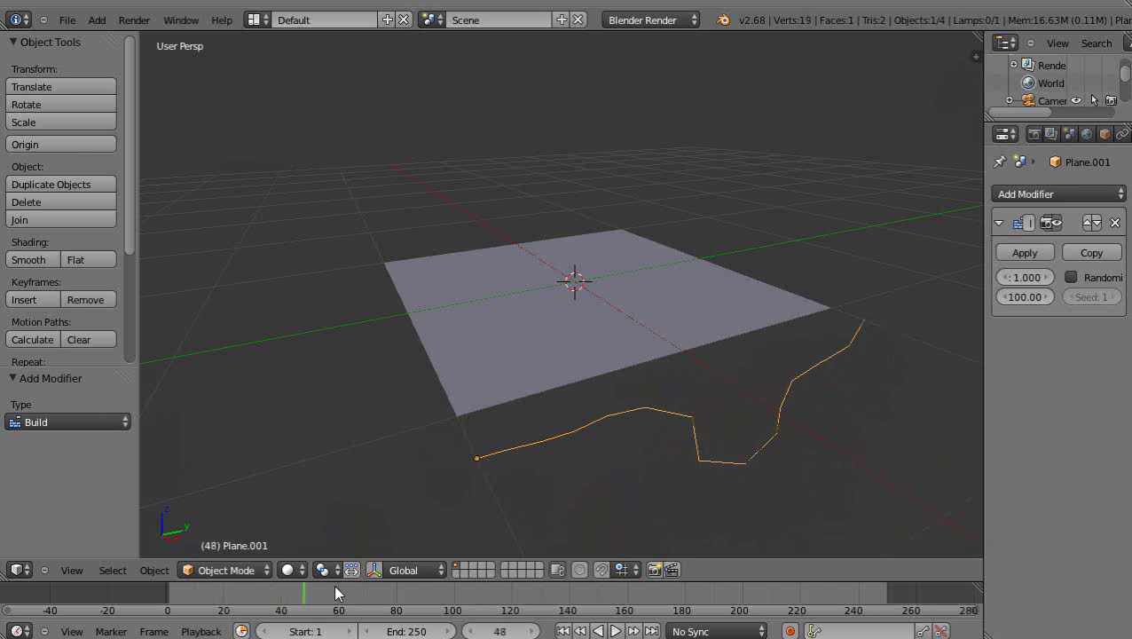
{"action": "key", "text": "Right"}
{"action": "key", "text": "Right"}
{"action": "key", "text": "Right"}
{"action": "key", "text": "Right"}
{"action": "key", "text": "Right"}
{"action": "key", "text": "Right"}
{"action": "key", "text": "Right"}
{"action": "key", "text": "Right"}
{"action": "key", "text": "Right"}
{"action": "key", "text": "Right"}
{"action": "key", "text": "Right"}
{"action": "key", "text": "Right"}
{"action": "key", "text": "Right"}
{"action": "key", "text": "Right"}
{"action": "key", "text": "Right"}
{"action": "key", "text": "Right"}
{"action": "key", "text": "Right"}
{"action": "key", "text": "Right"}
{"action": "key", "text": "Right"}
{"action": "key", "text": "Right"}
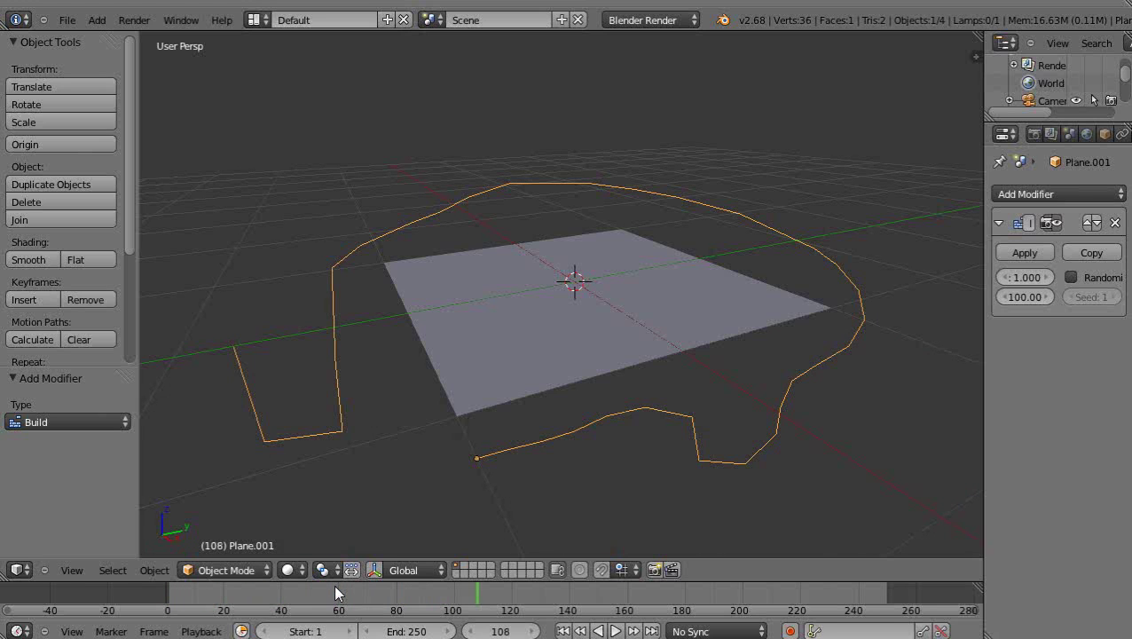
{"action": "key", "text": "Left"}
{"action": "key", "text": "Left"}
{"action": "key", "text": "Left"}
{"action": "key", "text": "Left"}
{"action": "key", "text": "Left"}
{"action": "key", "text": "Left"}
{"action": "key", "text": "Left"}
{"action": "key", "text": "Left"}
{"action": "key", "text": "Left"}
{"action": "key", "text": "Left"}
{"action": "key", "text": "Left"}
{"action": "key", "text": "Left"}
{"action": "key", "text": "Left"}
{"action": "key", "text": "Left"}
{"action": "key", "text": "Left"}
{"action": "key", "text": "Left"}
{"action": "key", "text": "Left"}
{"action": "key", "text": "Left"}
{"action": "key", "text": "Left"}
{"action": "key", "text": "Left"}
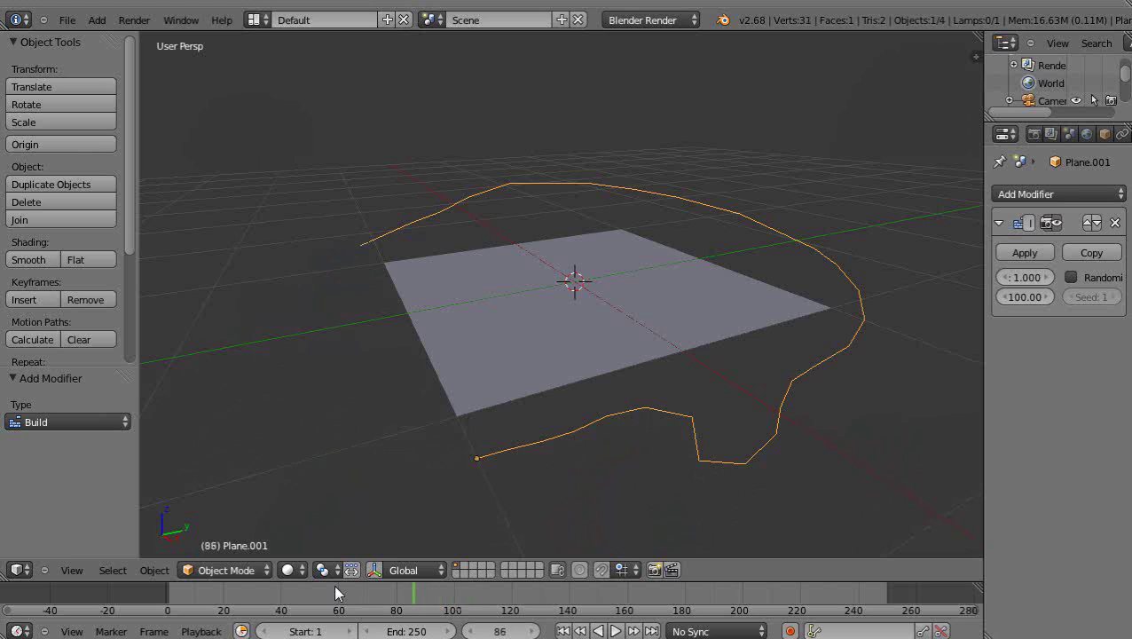
Step the animation back from frame 86 to frame 20 to examine the winding path's build-up in reverse.
{"action": "key", "text": "Left"}
{"action": "key", "text": "Left"}
{"action": "key", "text": "Left"}
{"action": "key", "text": "Left"}
{"action": "key", "text": "Left"}
{"action": "key", "text": "Left"}
{"action": "key", "text": "Left"}
{"action": "key", "text": "Left"}
{"action": "key", "text": "Left"}
{"action": "key", "text": "Left"}
{"action": "key", "text": "Left"}
{"action": "key", "text": "Left"}
{"action": "key", "text": "Left"}
{"action": "key", "text": "Left"}
{"action": "key", "text": "Left"}
{"action": "key", "text": "Left"}
{"action": "key", "text": "Left"}
{"action": "key", "text": "Left"}
{"action": "key", "text": "Left"}
{"action": "key", "text": "Left"}
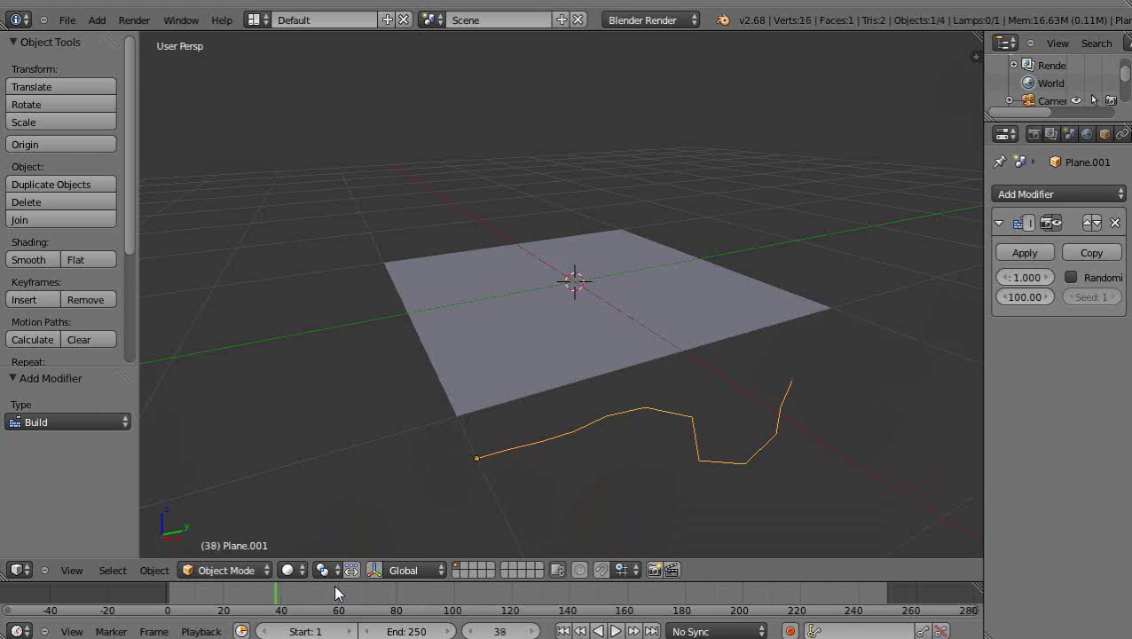
{"action": "key", "text": "Left"}
{"action": "key", "text": "Left"}
{"action": "key", "text": "Left"}
{"action": "key", "text": "Left"}
{"action": "key", "text": "Left"}
{"action": "key", "text": "Left"}
{"action": "key", "text": "Left"}
{"action": "key", "text": "Left"}
{"action": "key", "text": "Left"}
{"action": "key", "text": "Left"}
{"action": "key", "text": "Left"}
{"action": "key", "text": "Left"}
{"action": "key", "text": "Left"}
{"action": "key", "text": "Left"}
{"action": "key", "text": "Left"}
{"action": "key", "text": "Left"}
{"action": "key", "text": "Left"}
{"action": "key", "text": "Left"}
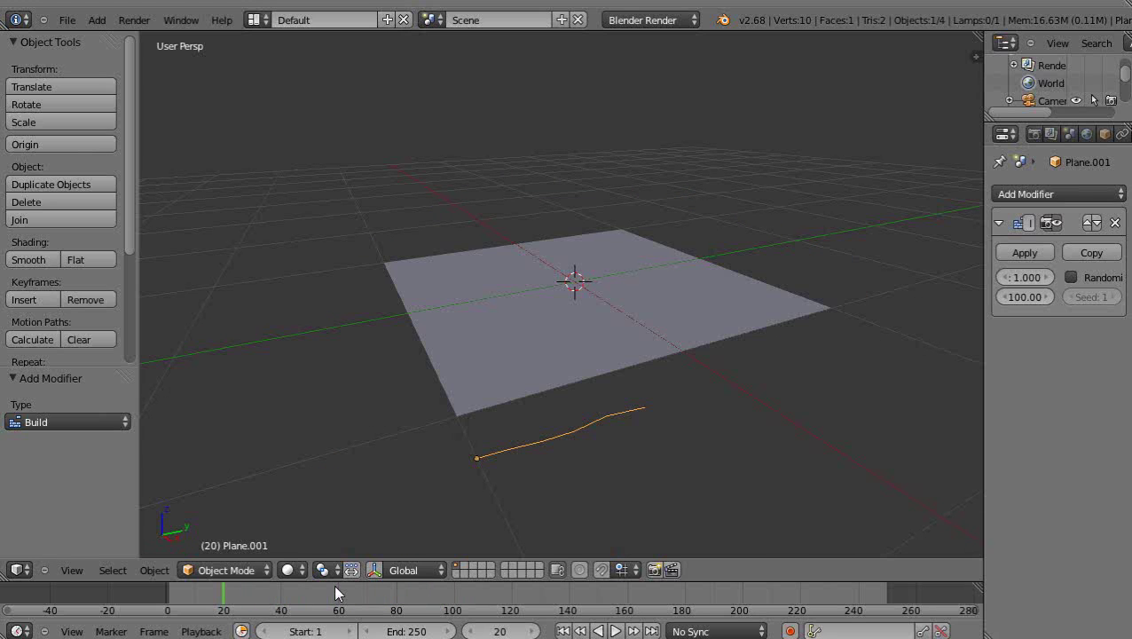